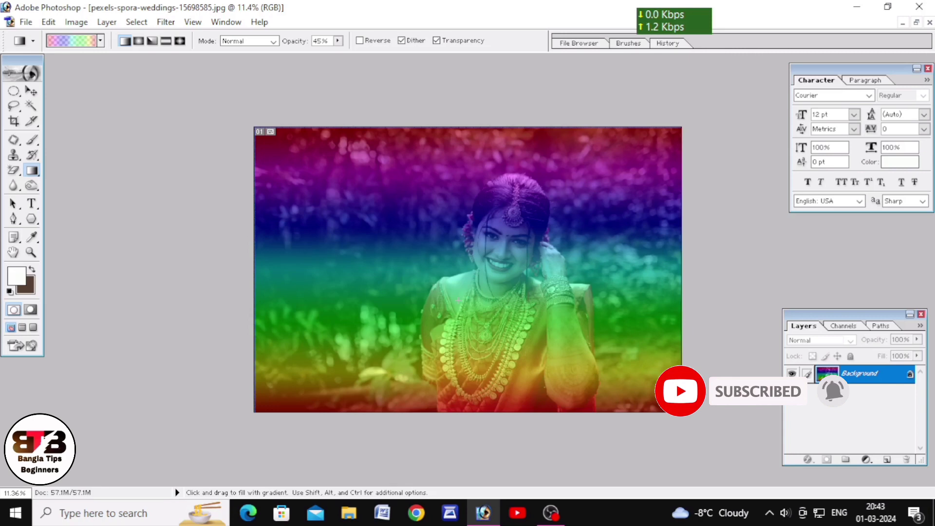
scroll(457, 301, "up", 2)
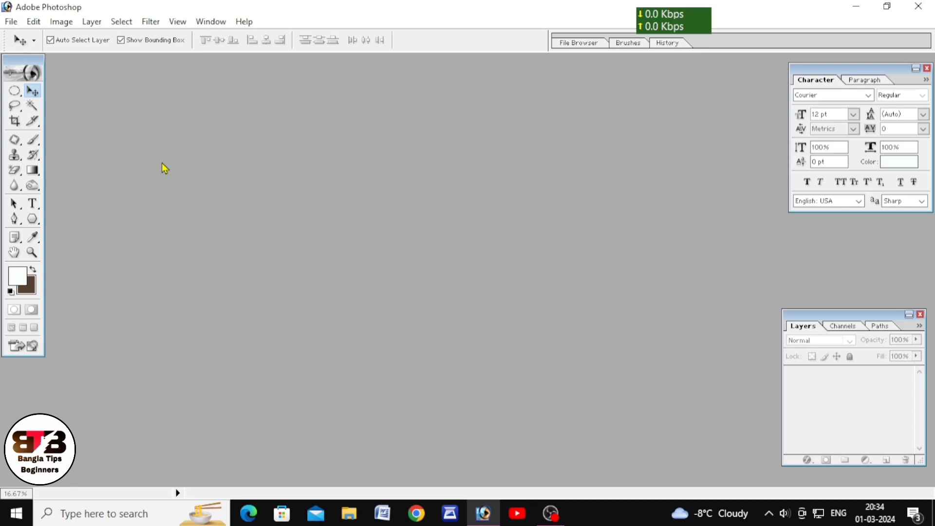
Step: Create a new white RGB document with the 8 x 10 preset at 300 pixels/inch and maximize its window
key("ctrl+n")
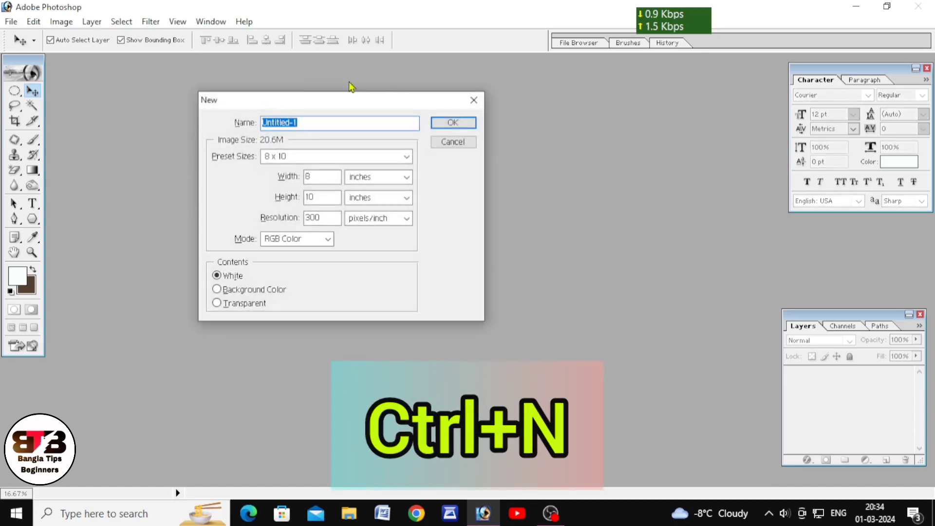
left_click_drag(348, 102, 355, 92)
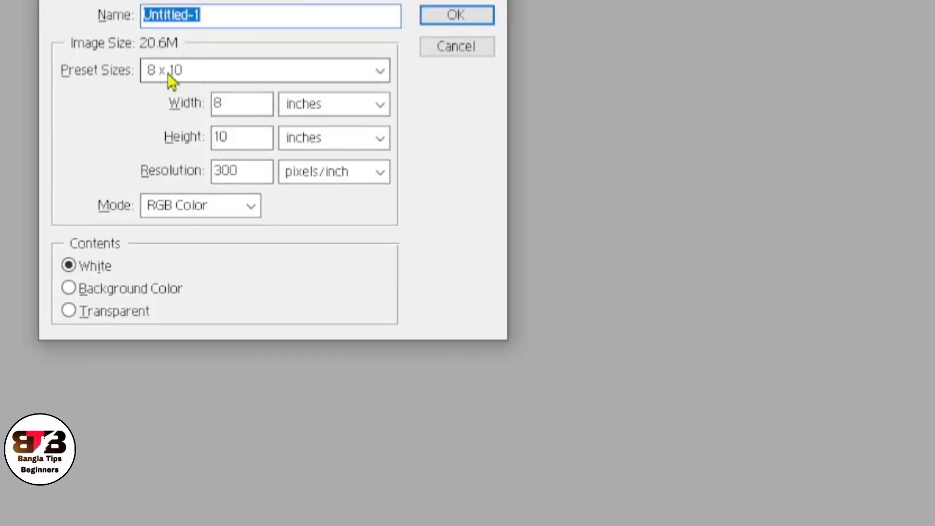
left_click(201, 76)
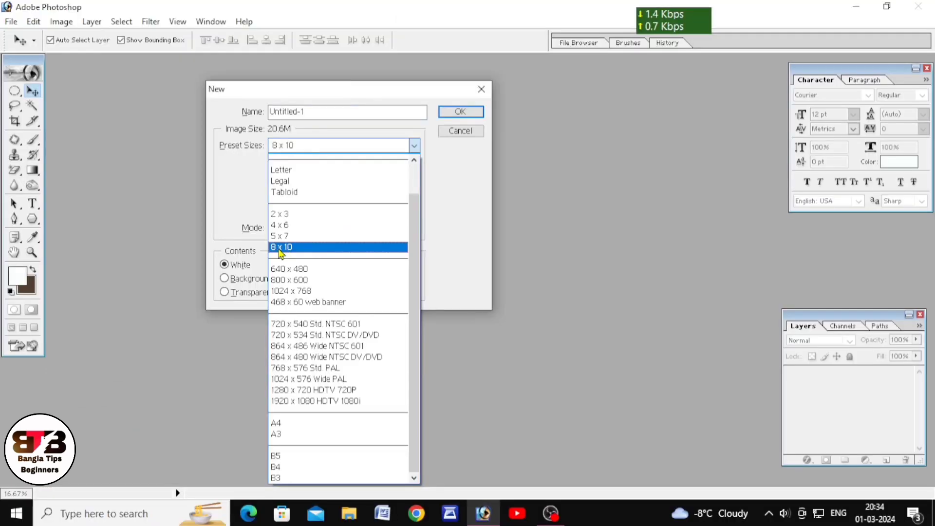
left_click(210, 239)
left_click(461, 111)
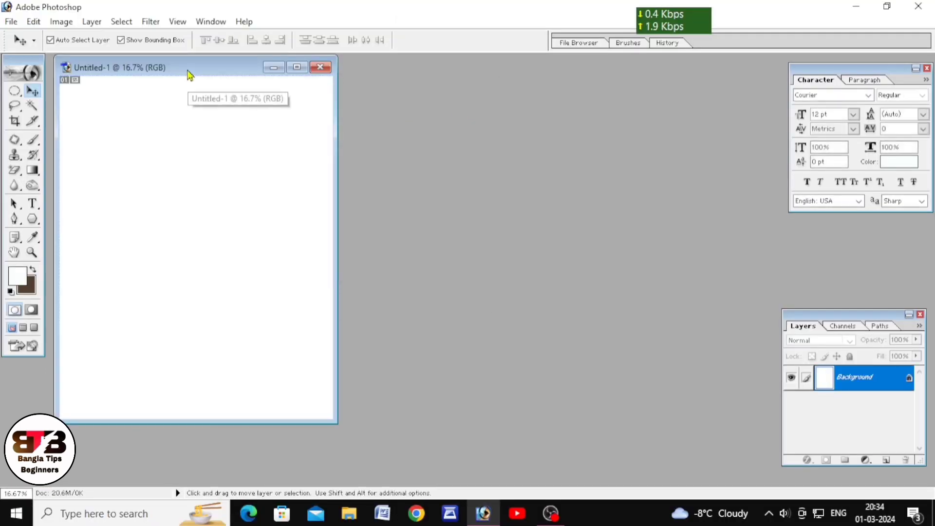
left_click_drag(190, 75, 376, 93)
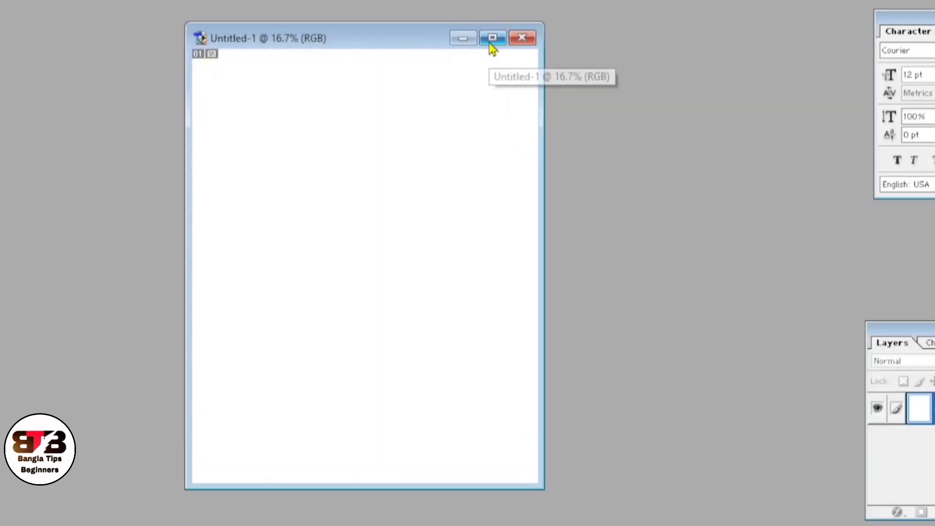
left_click(487, 86)
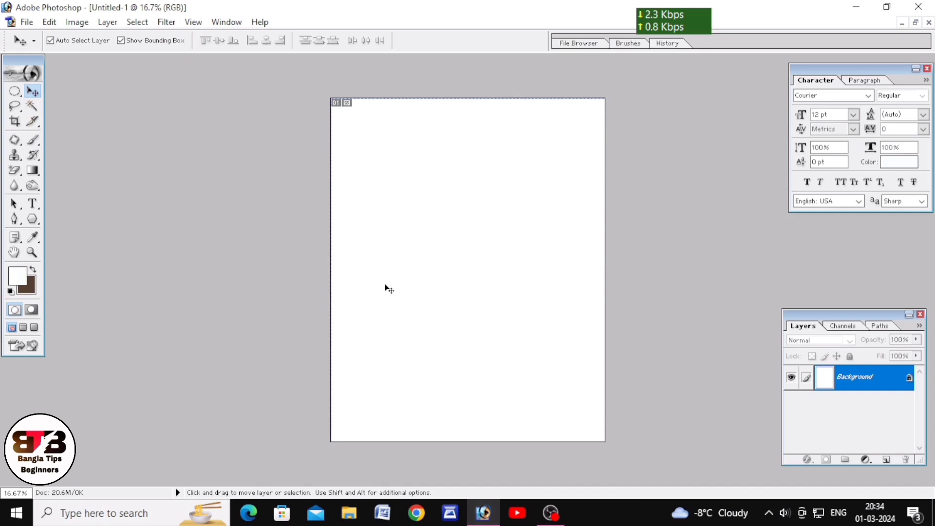
Step: Activate the Gradient tool and choose the Red, Green preset in the Gradient Editor
left_click(32, 173)
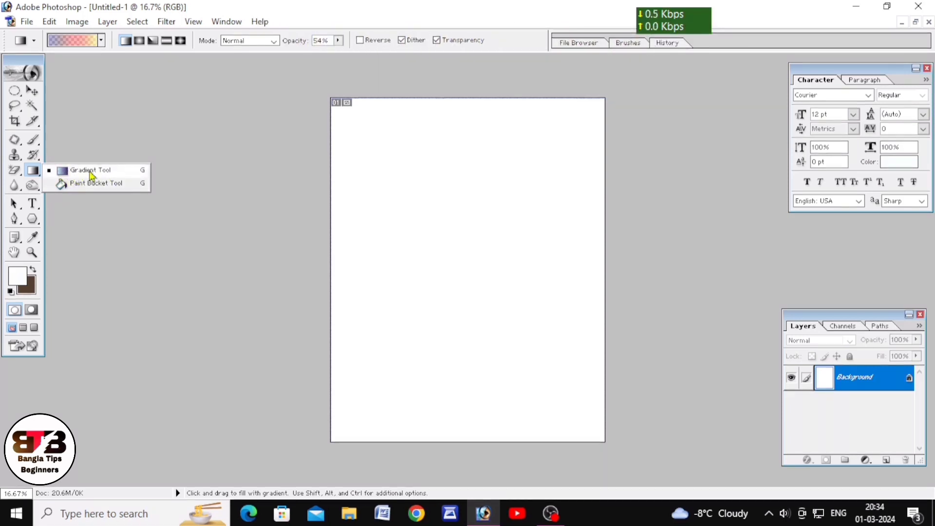
left_click(71, 173)
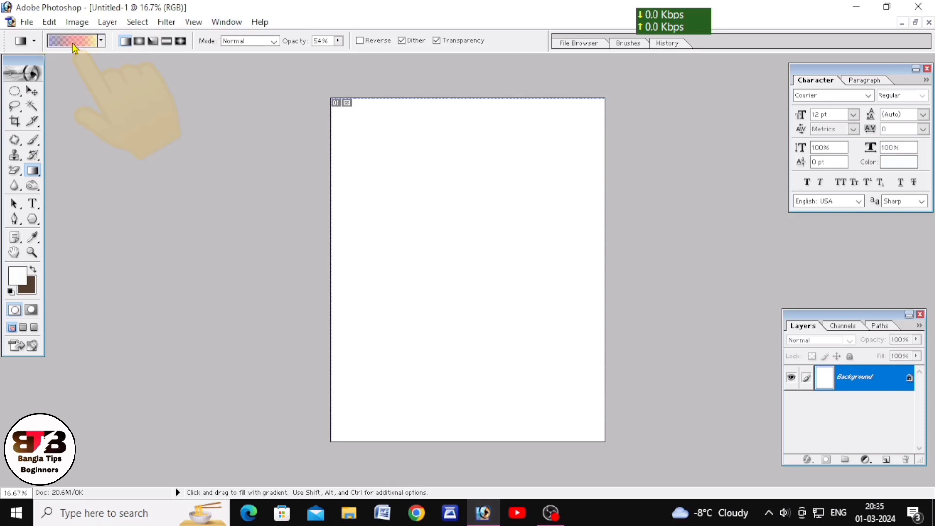
left_click(72, 43)
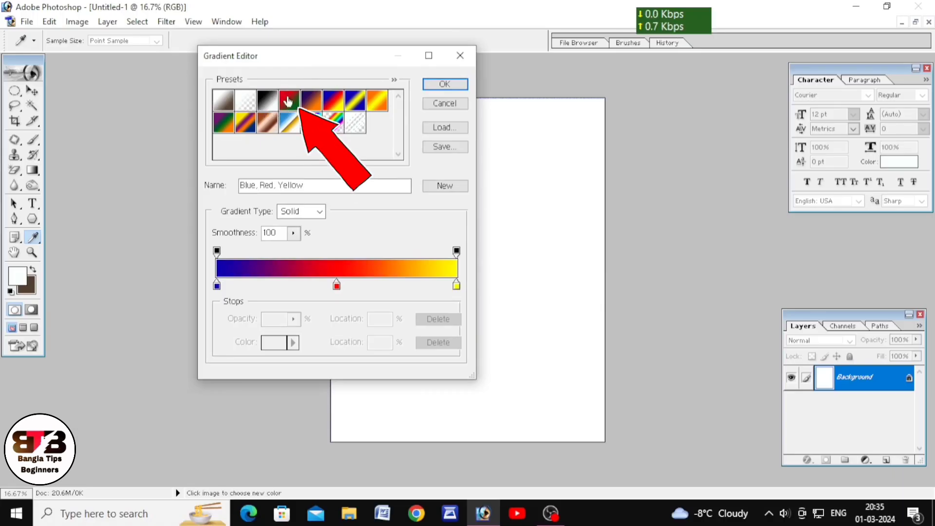
left_click(291, 105)
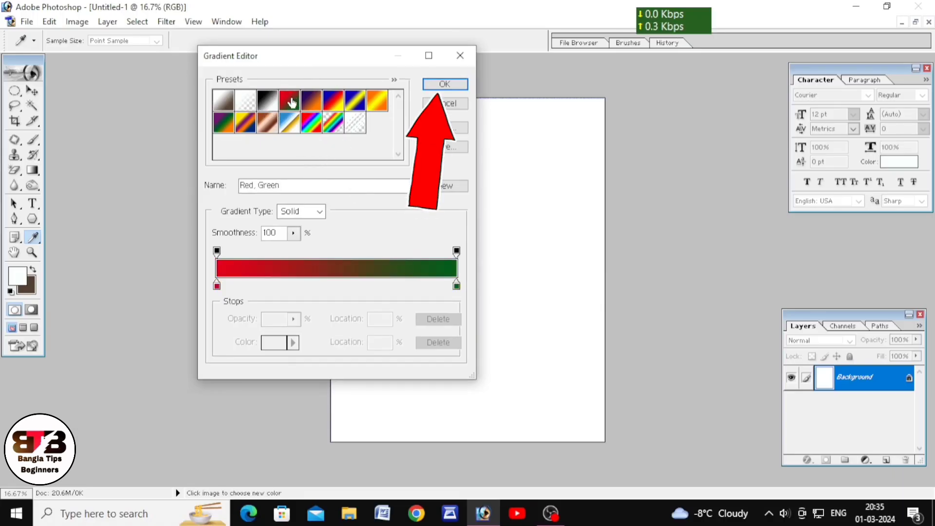
left_click(445, 84)
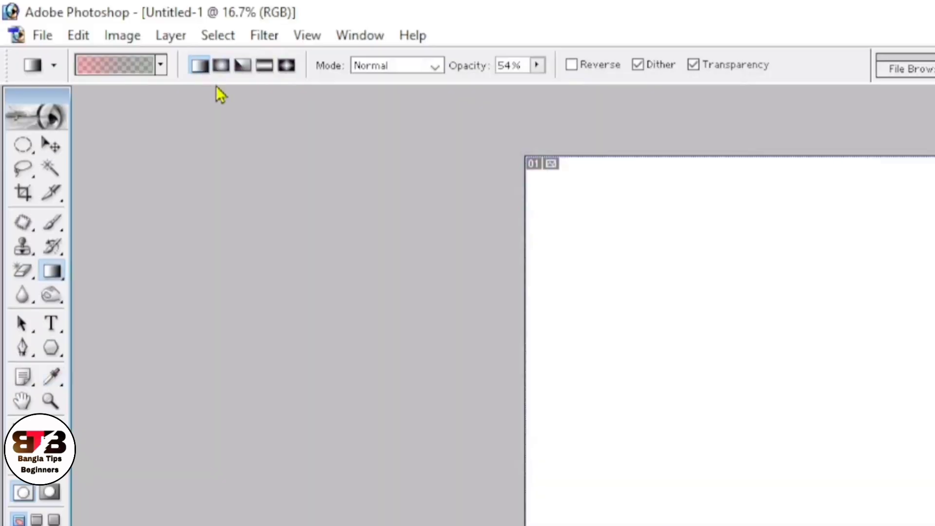
Step: Set the gradient opacity to 100% and fill the canvas with a linear red-to-green gradient from its upper to its lower edge
left_click(222, 70)
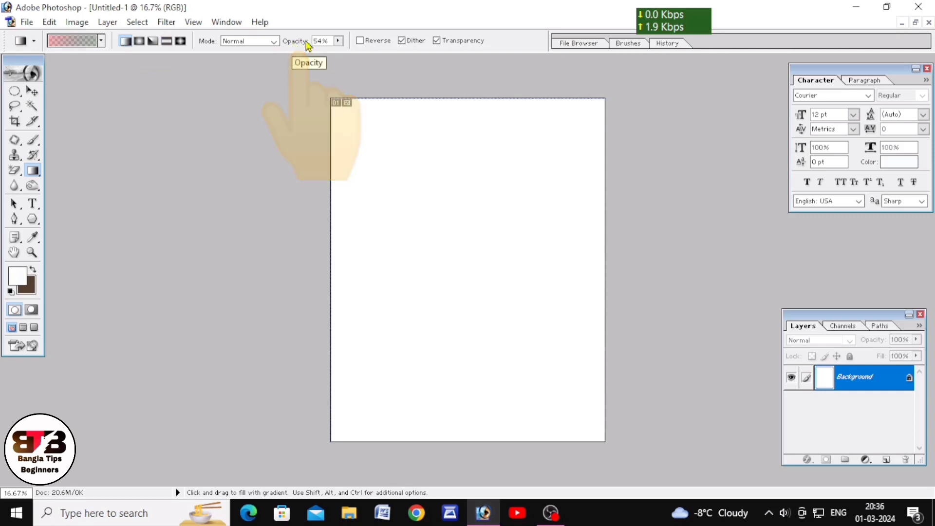
left_click(338, 44)
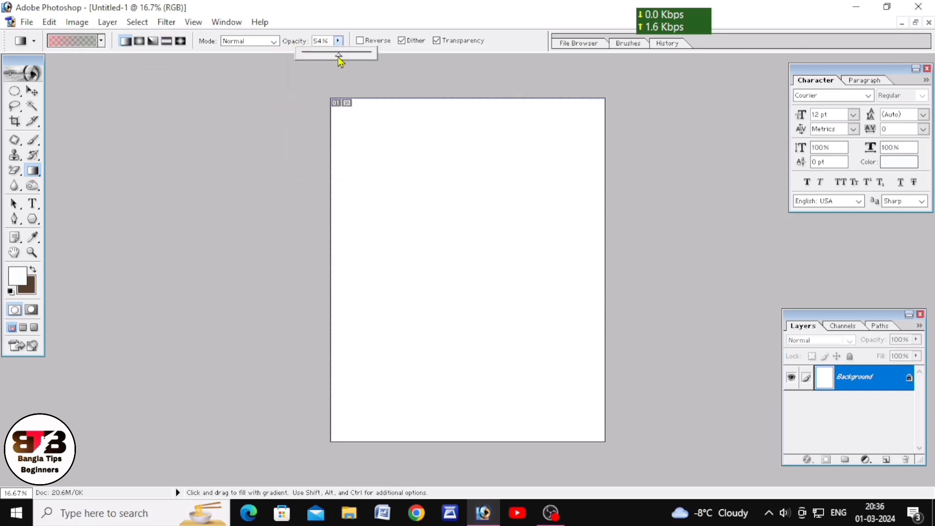
left_click_drag(341, 56, 403, 56)
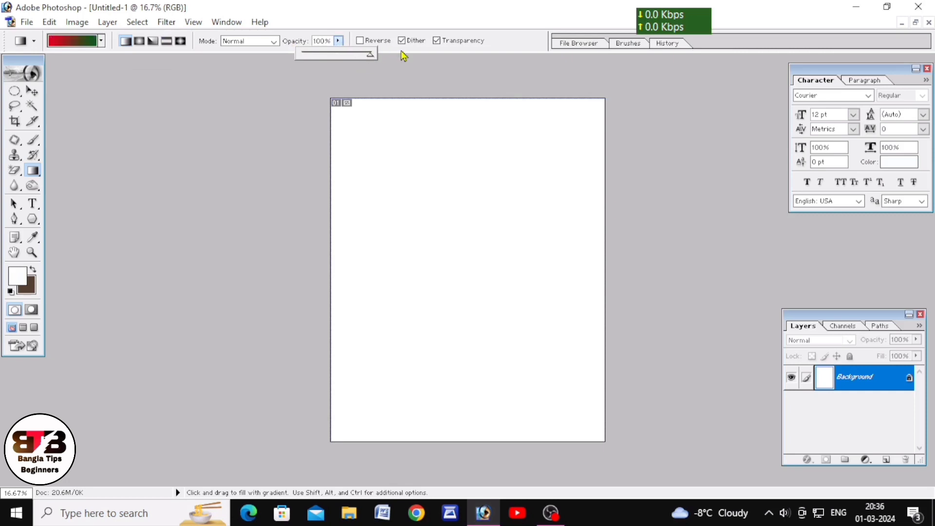
key("Return")
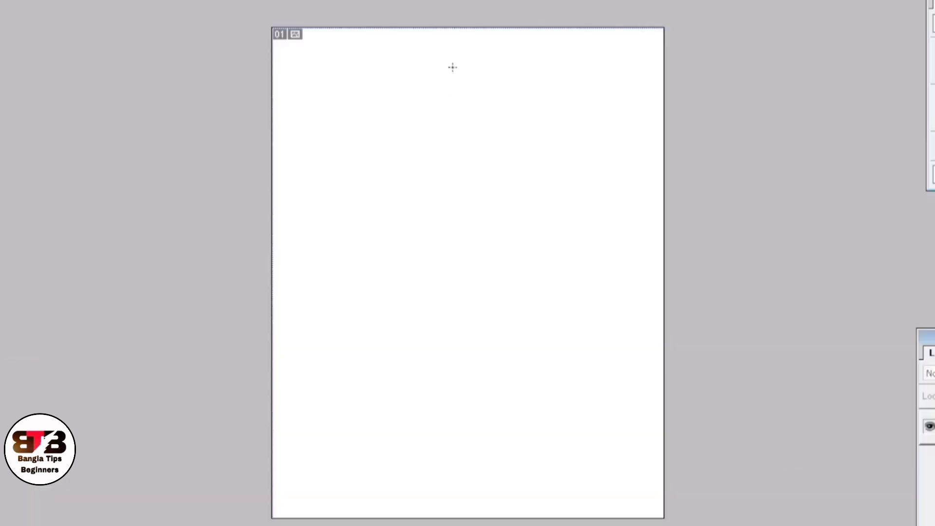
left_click_drag(461, 32, 464, 496)
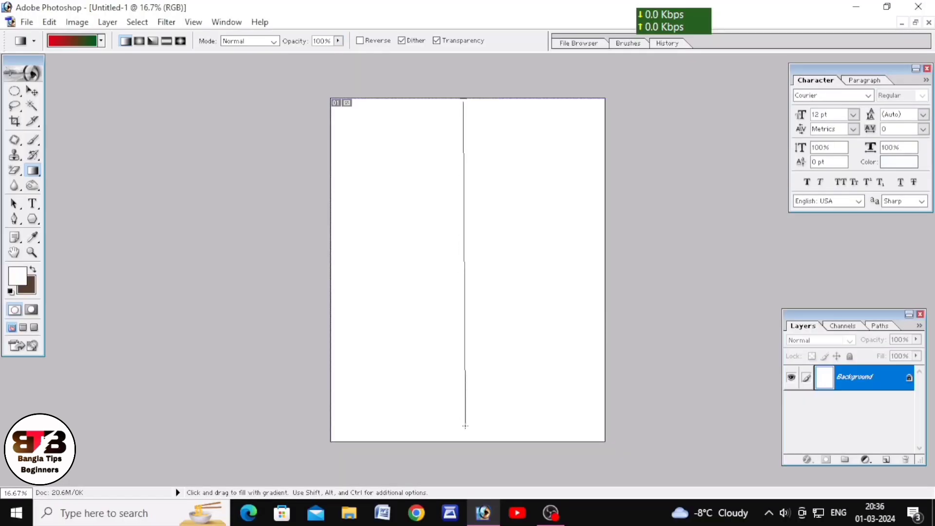
left_click_drag(465, 426, 468, 442)
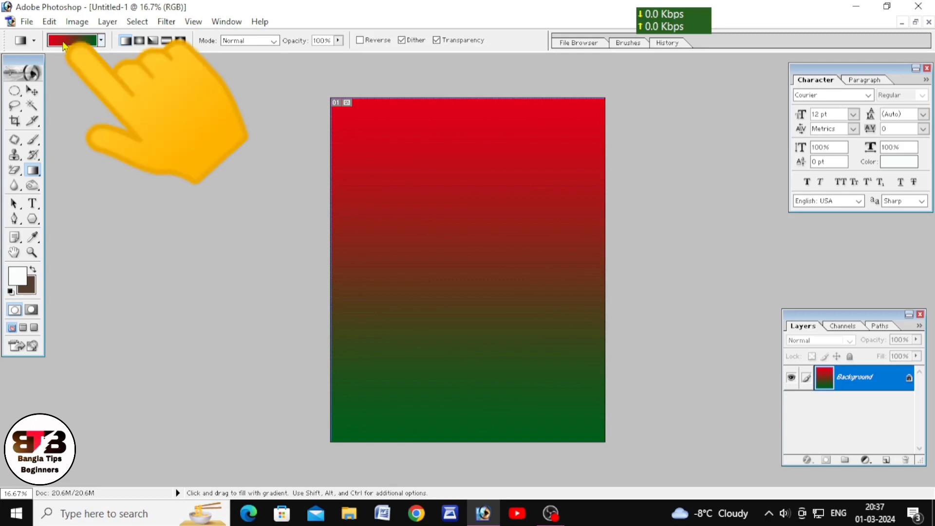
Step: Fill the canvas with the violet-to-orange preset as a radial gradient, first from top to bottom, then from the left to the right edge
left_click(102, 44)
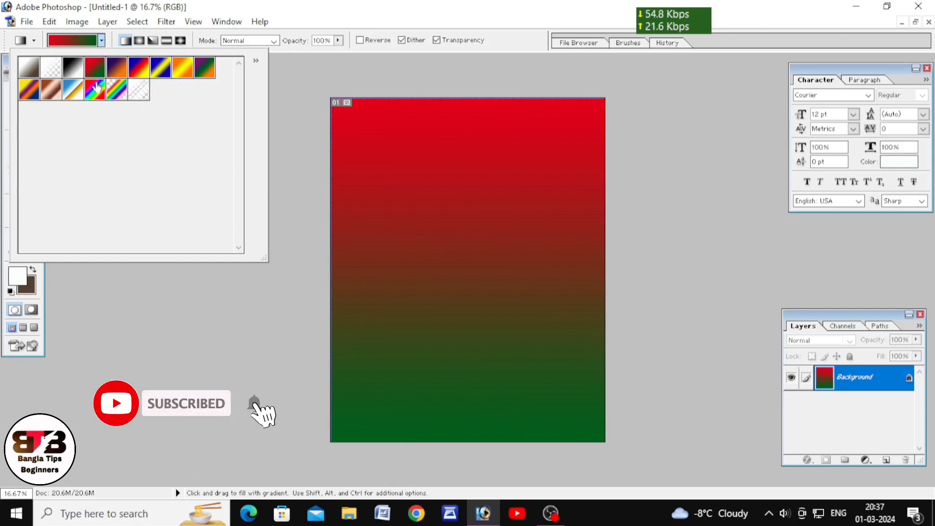
left_click(118, 73)
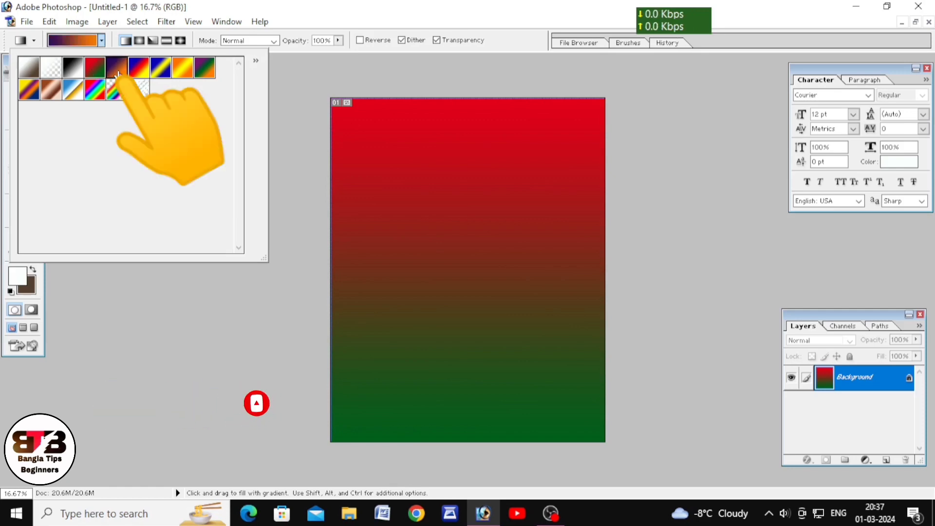
left_click(139, 41)
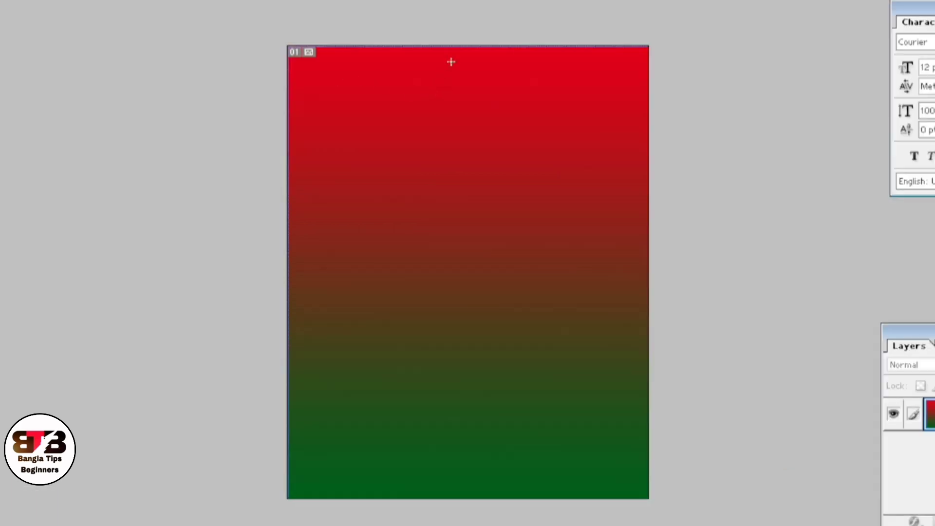
left_click_drag(461, 51, 457, 493)
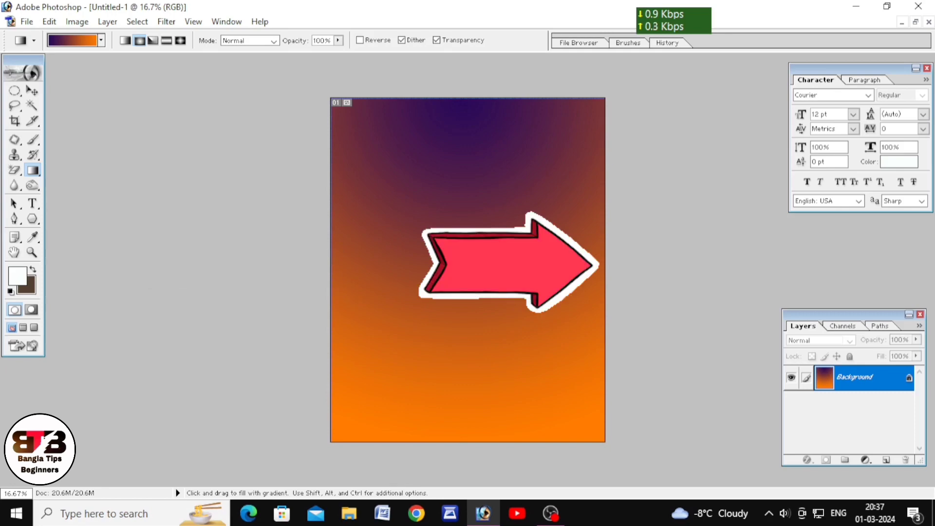
left_click_drag(334, 271, 600, 270)
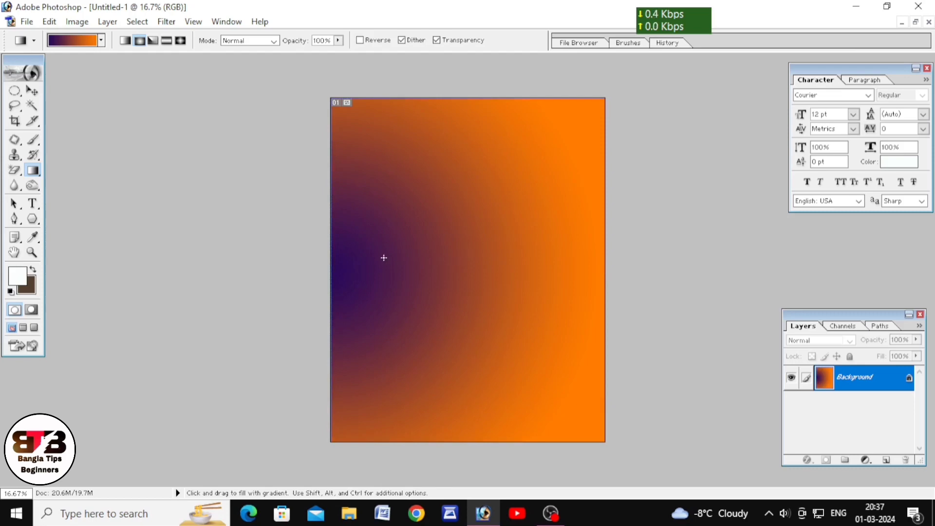
Step: Fill the canvas with the Blue, Red, Yellow preset as an angle gradient running from its upper edge to its lower edge
left_click(101, 41)
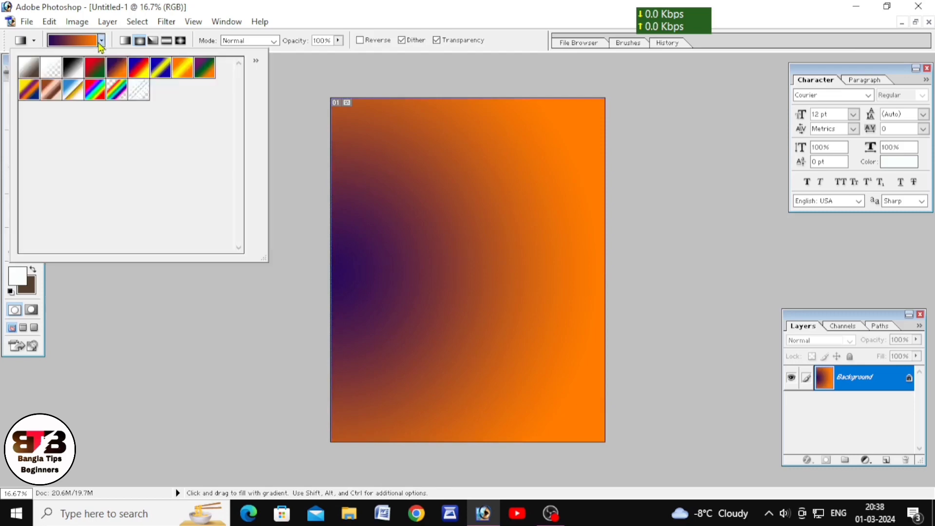
left_click(142, 75)
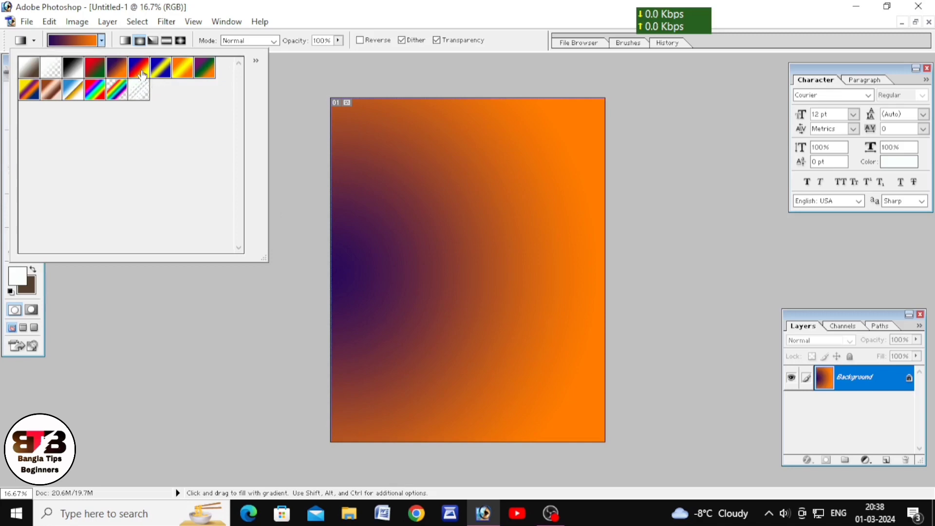
left_click(153, 41)
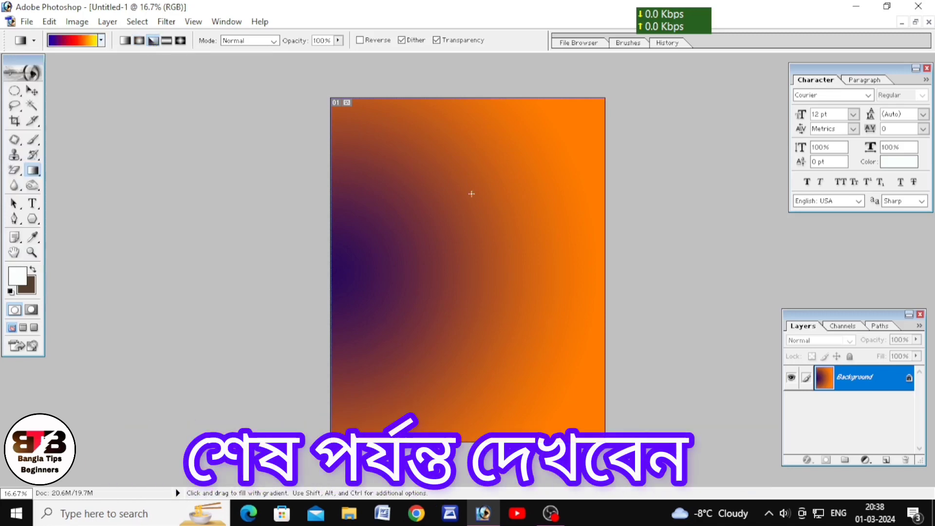
left_click_drag(459, 102, 460, 441)
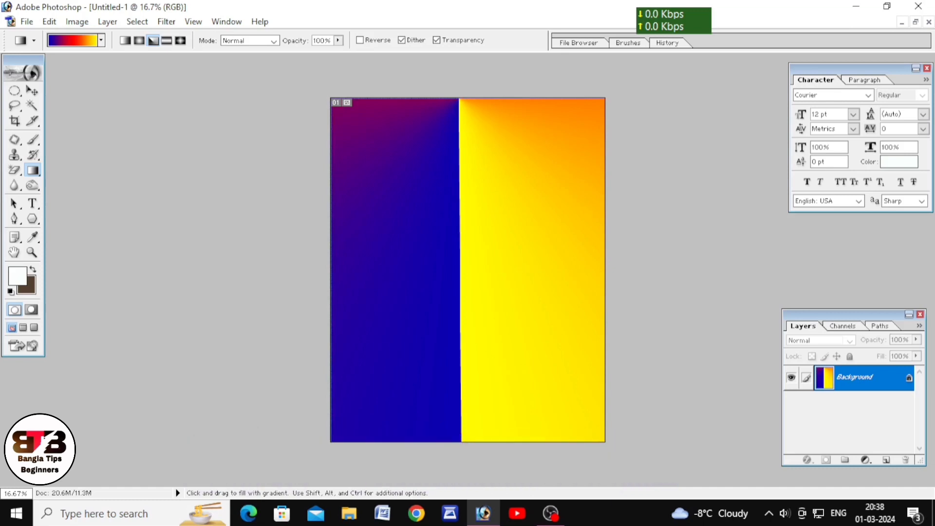
Step: Fill the canvas with the orange-yellow-orange preset as a reflected gradient running from its left edge to its right edge
left_click(102, 40)
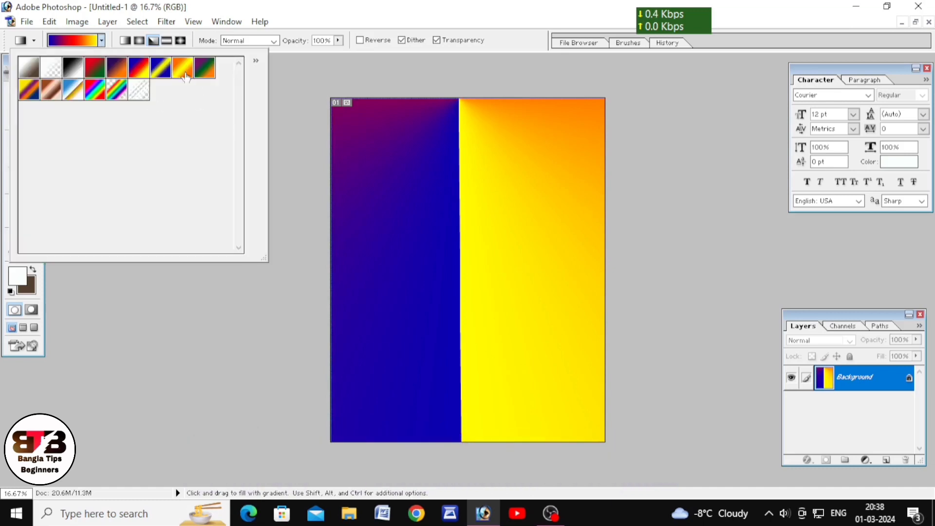
left_click(182, 72)
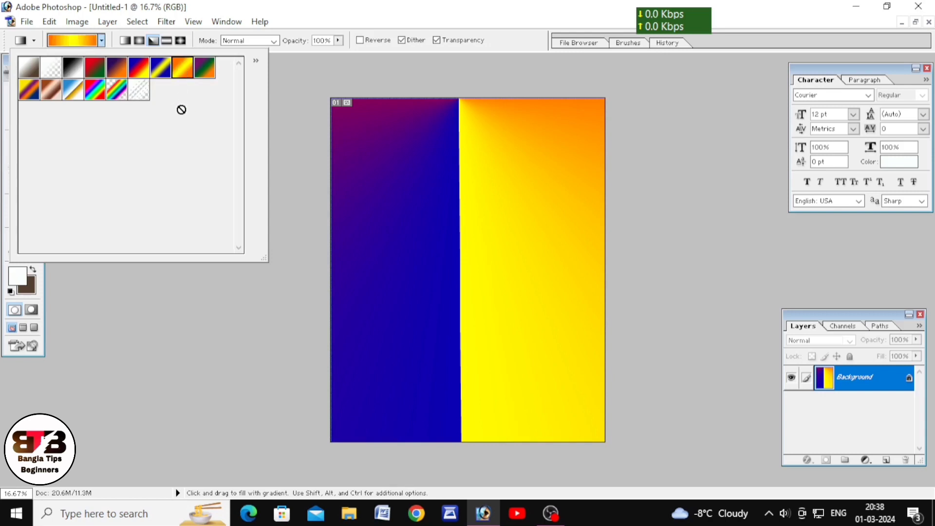
left_click(166, 40)
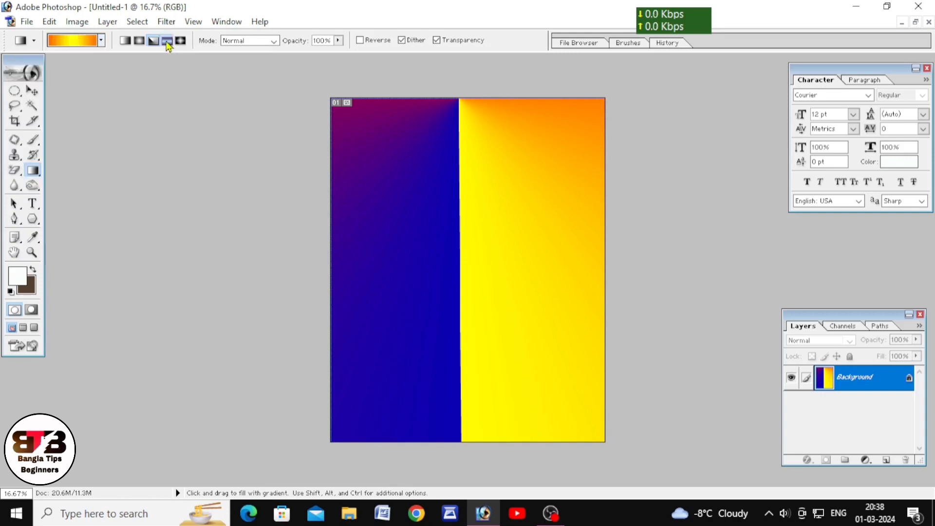
left_click(166, 41)
left_click_drag(330, 265, 604, 267)
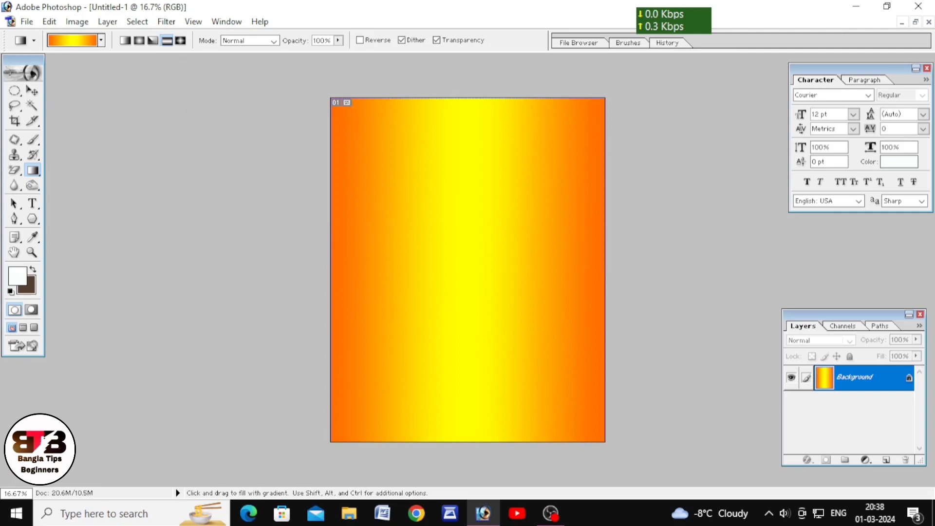
Step: Fill the canvas with Spectrum diamond gradients of several lengths and directions, ending with a diagonal one from near the upper edge to the centre
left_click(180, 41)
left_click(100, 41)
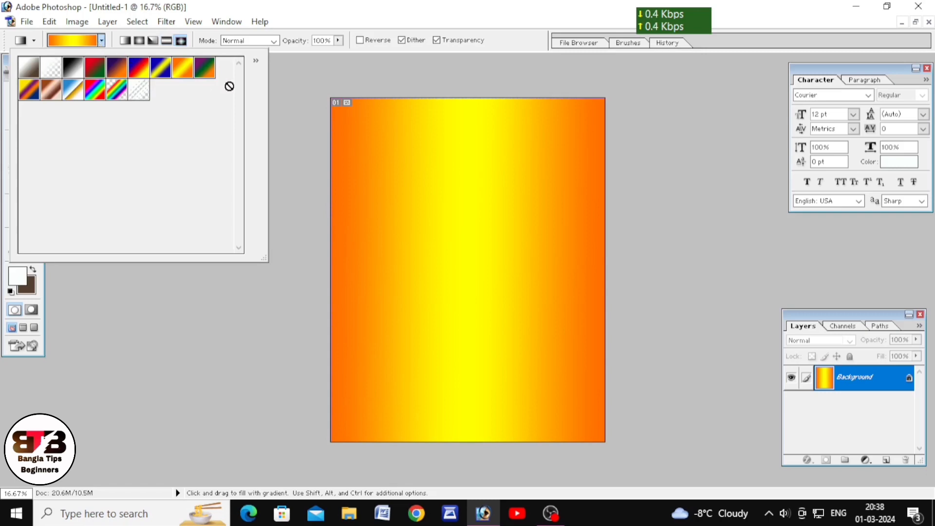
left_click(97, 92)
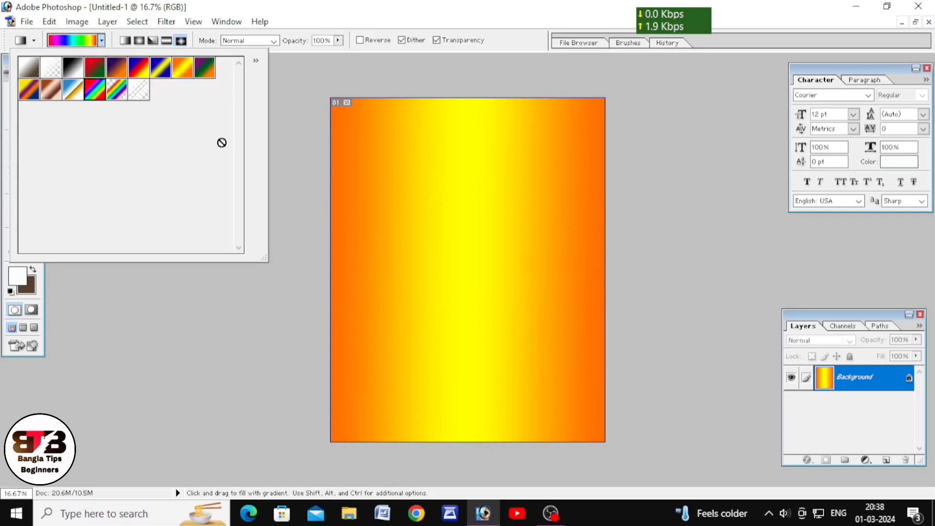
left_click(456, 102)
left_click_drag(455, 104, 456, 116)
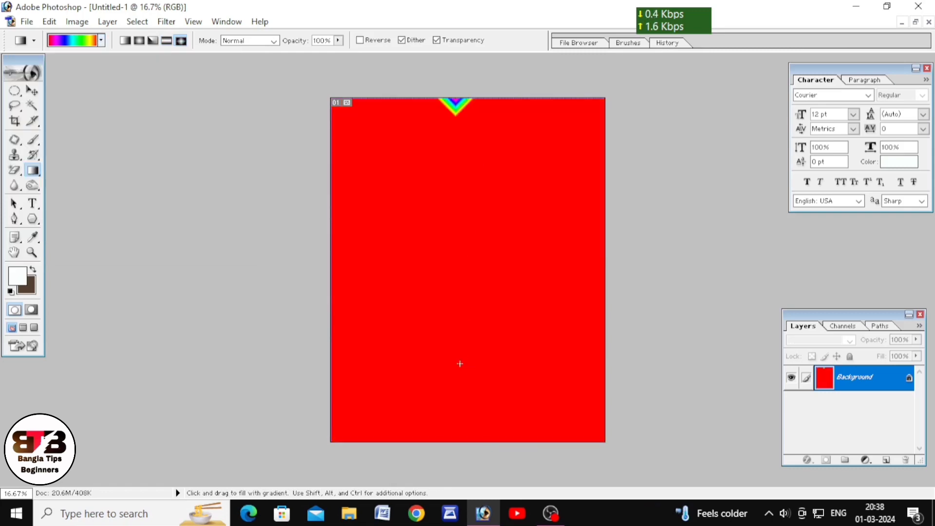
left_click_drag(479, 165, 460, 364)
left_click_drag(376, 400, 538, 299)
left_click_drag(410, 111, 502, 268)
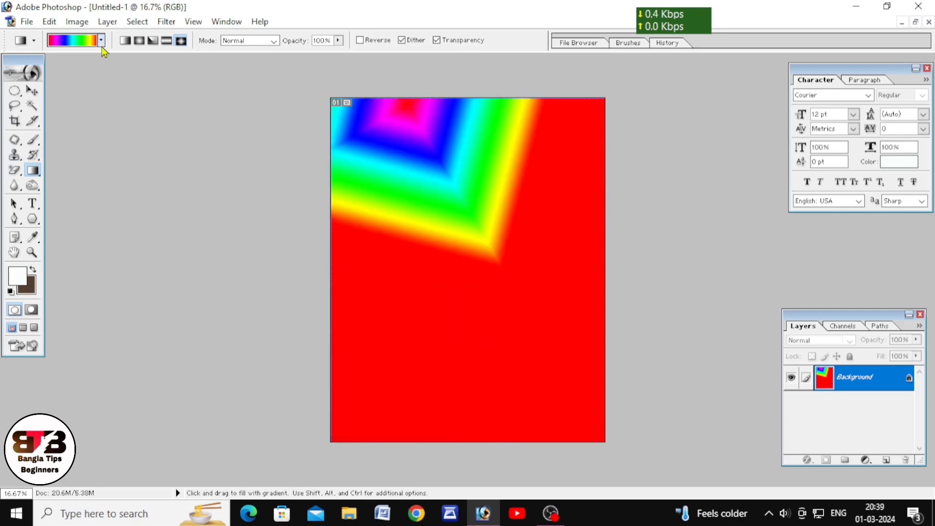
Step: Fill the canvas with two Spectrum diamond gradients, the last running almost straight down from the canvas's upper-left area to just below its middle
left_click(77, 45)
left_click(76, 43)
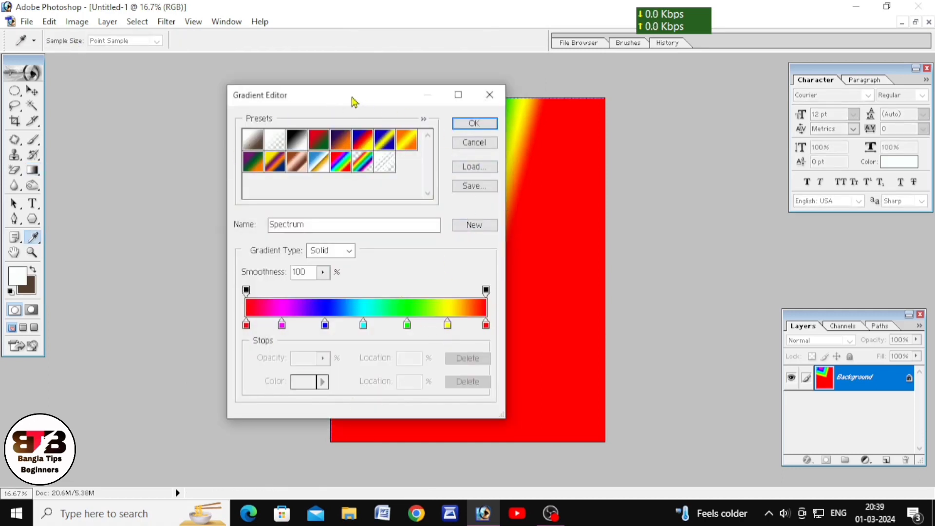
left_click_drag(351, 98, 382, 70)
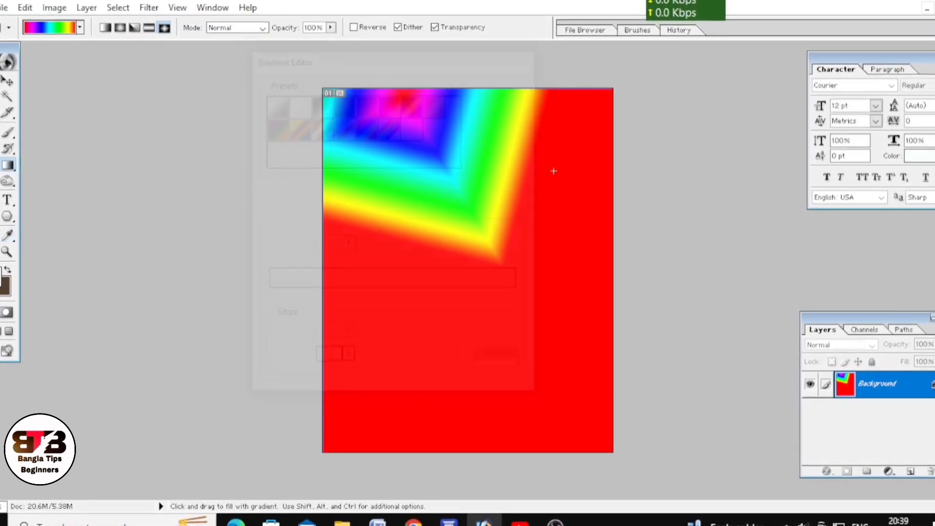
left_click_drag(440, 184, 477, 386)
left_click_drag(389, 144, 368, 333)
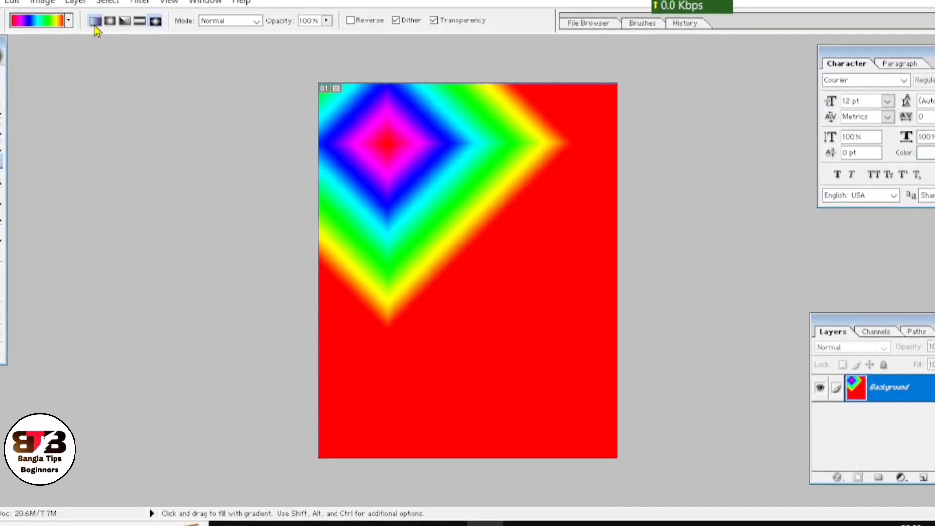
Step: Fill the canvas with a linear spectrum gradient from its upper edge downward, then with a radial one from left of centre toward the lower right
left_click_drag(451, 101, 467, 352)
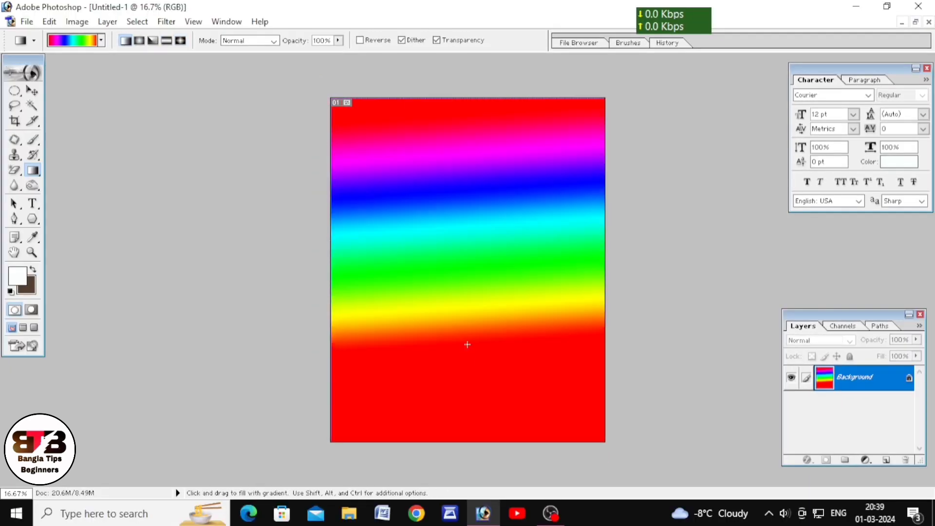
left_click(139, 40)
left_click_drag(397, 257, 554, 345)
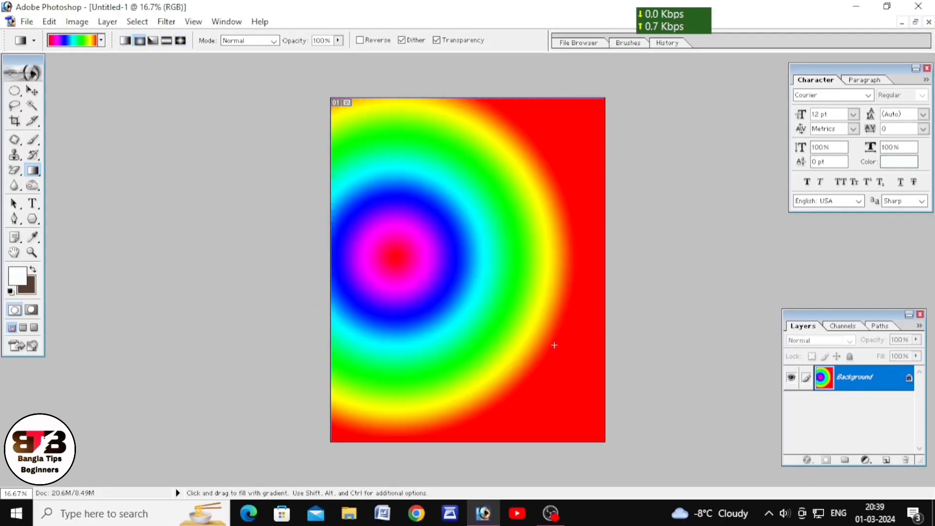
Step: Fill the canvas with the spectrum colours as an angle gradient running from its upper-right area diagonally down to below the centre
left_click(153, 40)
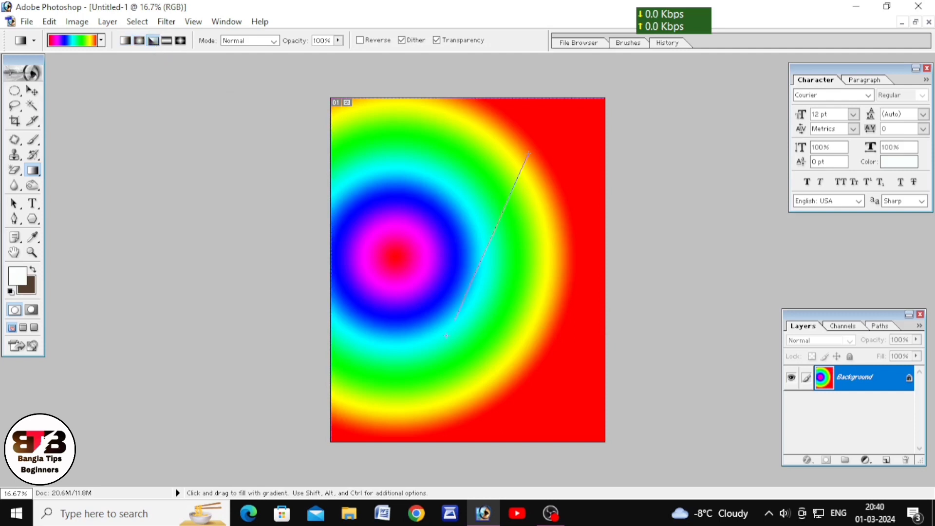
left_click_drag(446, 336, 446, 335)
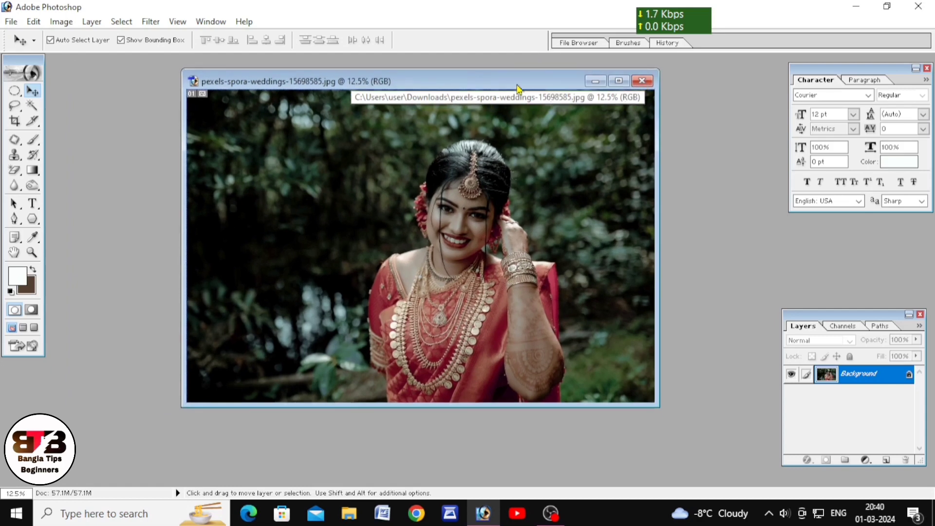
Step: Maximize the pexels-spora-weddings-15698585.jpg photo and choose the Blue, Red, Yellow preset for the Gradient tool
left_click(619, 81)
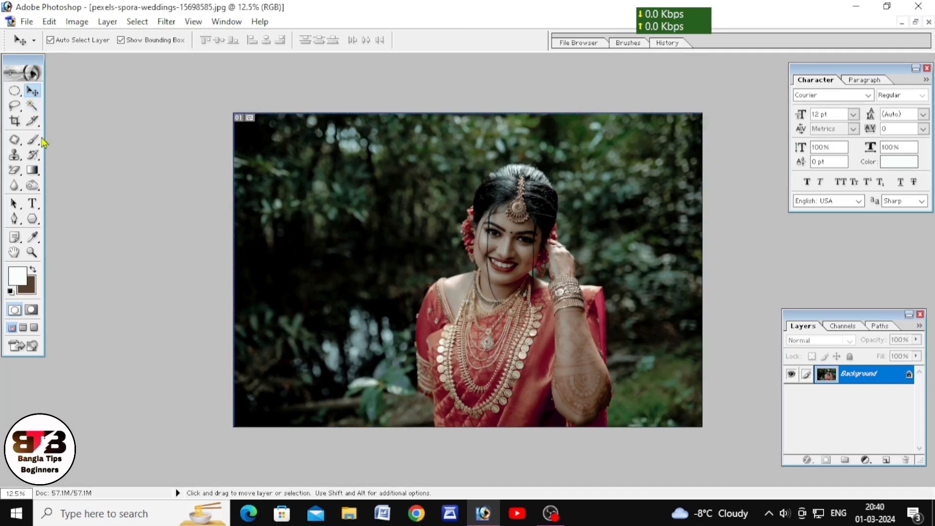
left_click(33, 172)
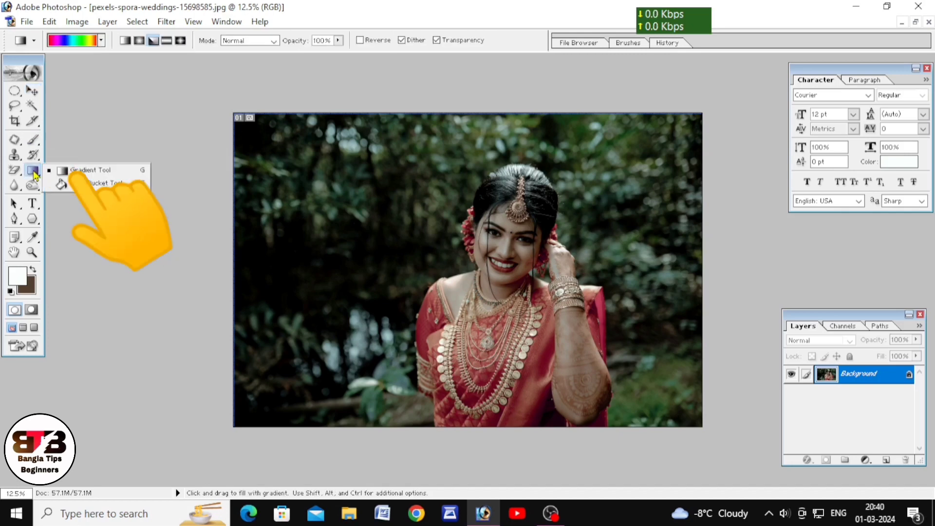
left_click(88, 170)
left_click(73, 40)
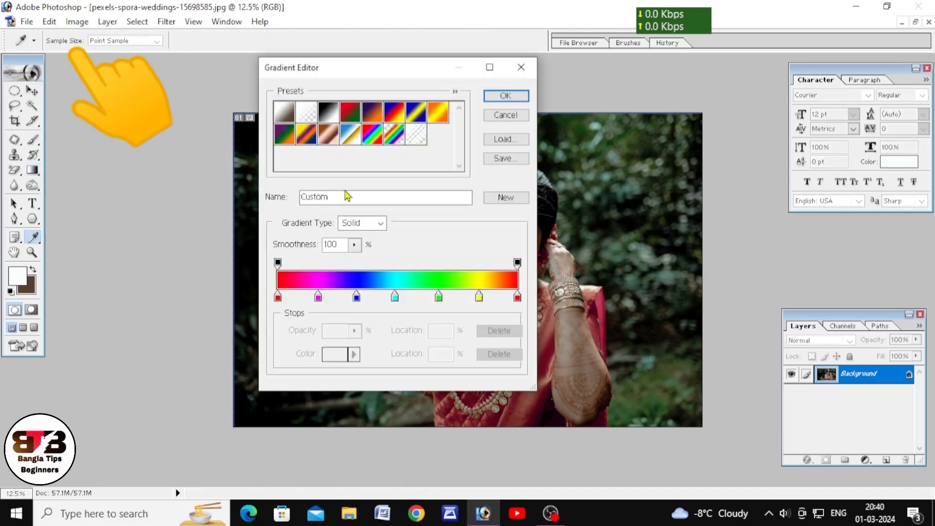
left_click(392, 116)
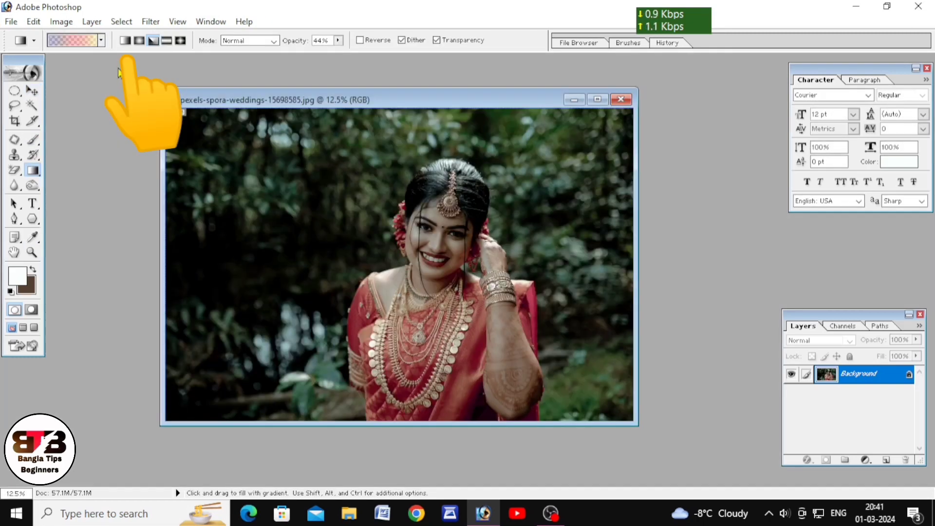
Step: Switch the Gradient tool to the linear style and set its opacity to 45%
left_click(127, 43)
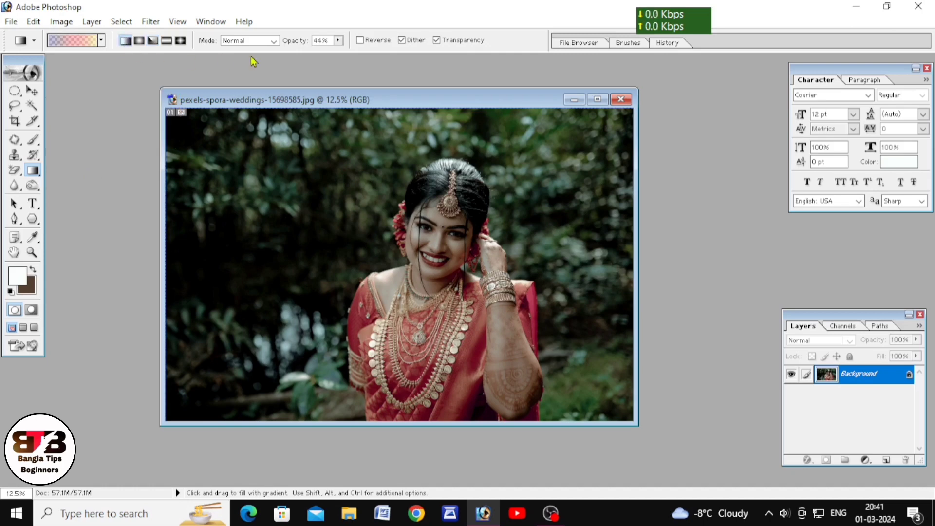
left_click(322, 43)
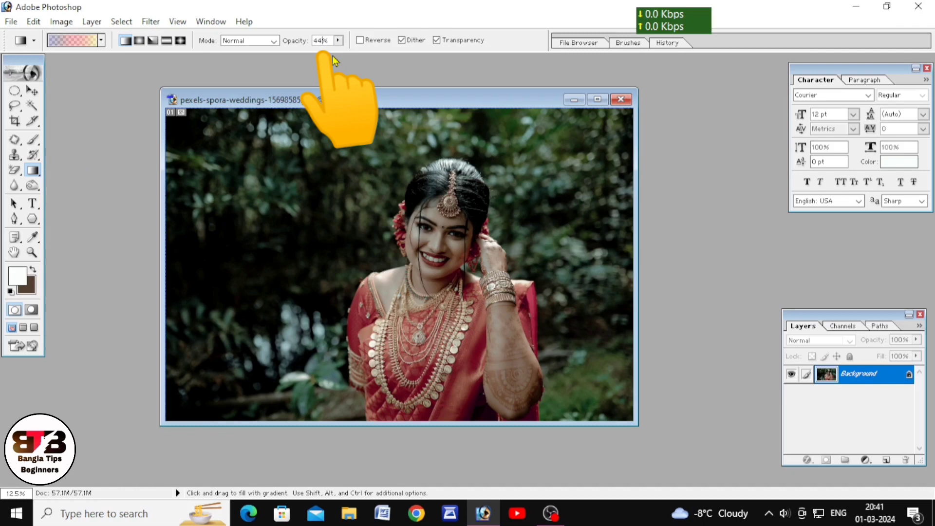
key("BackSpace")
key("BackSpace")
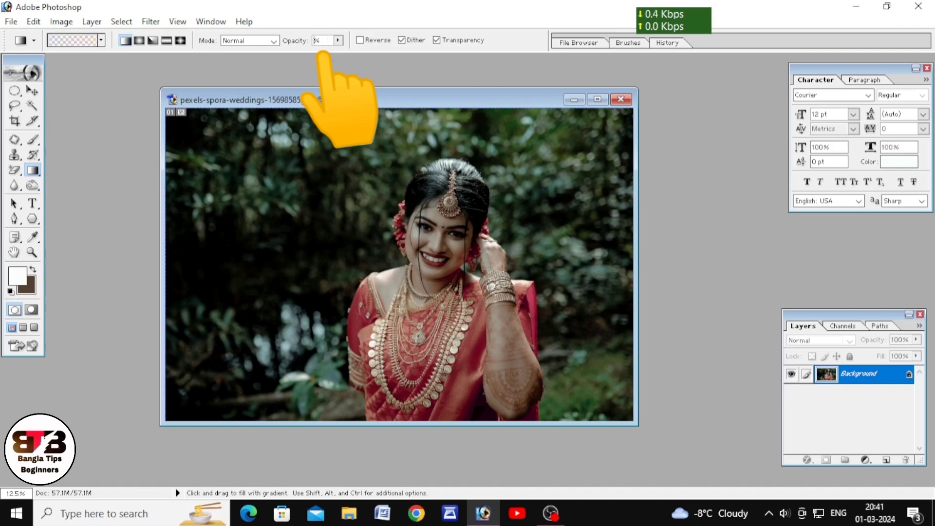
type("45")
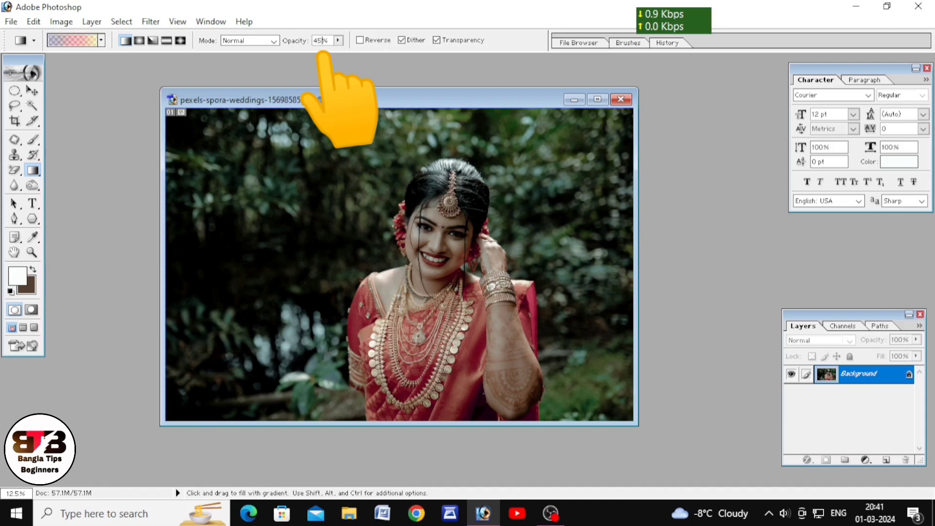
Step: Maximize the photo and tint it with the Blue, Red, Yellow linear gradient running from its upper edge to its lower edge
left_click(598, 100)
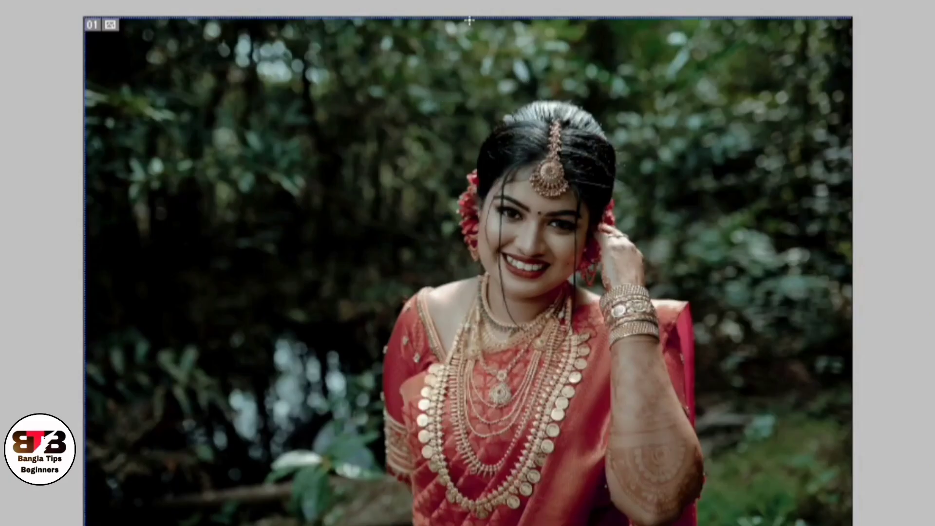
left_click_drag(469, 20, 461, 520)
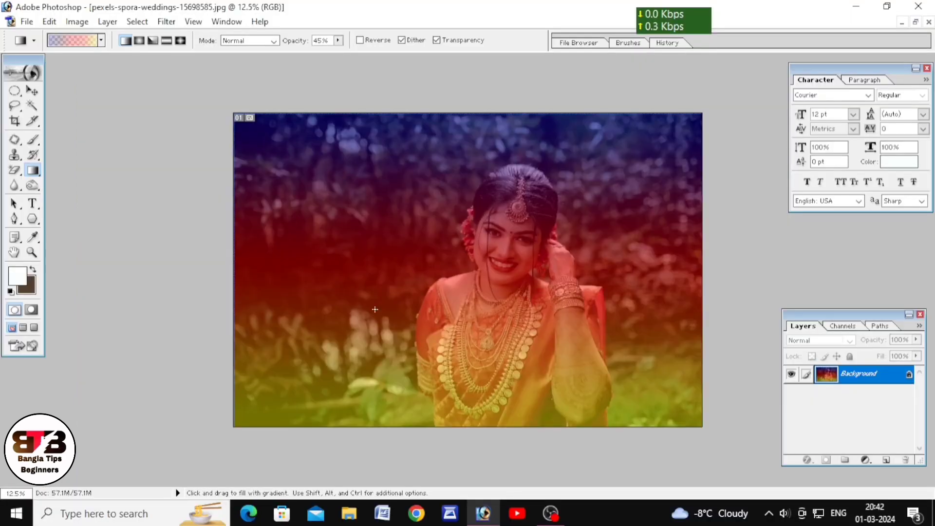
scroll(375, 310, "down", 2)
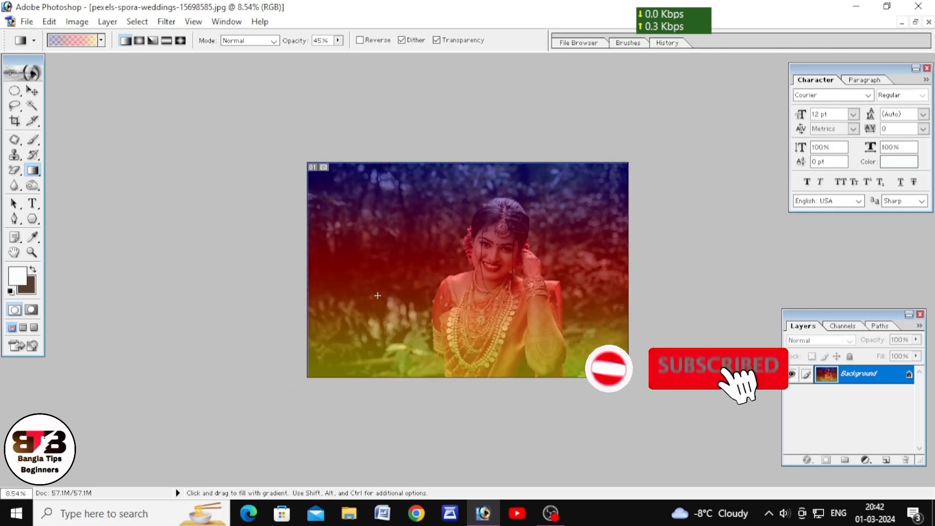
scroll(376, 302, "up", 1)
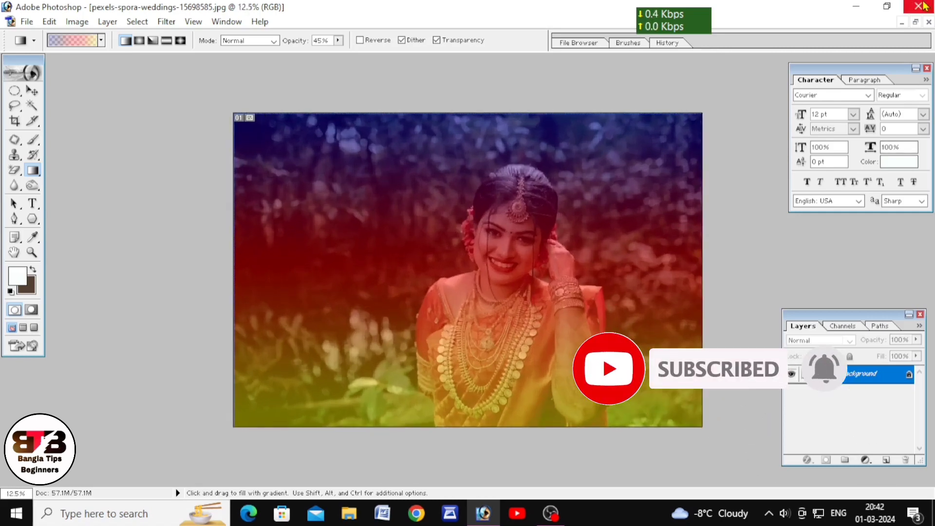
Step: Close the tinted photo without saving and reopen pexels-spora-weddings-15698585 from the Downloads folder
left_click(928, 22)
left_click(476, 205)
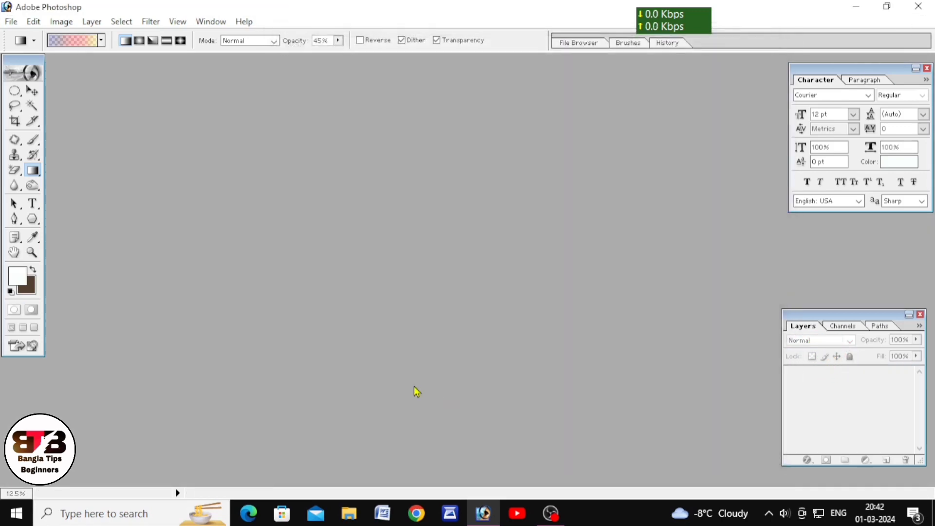
double_click(416, 392)
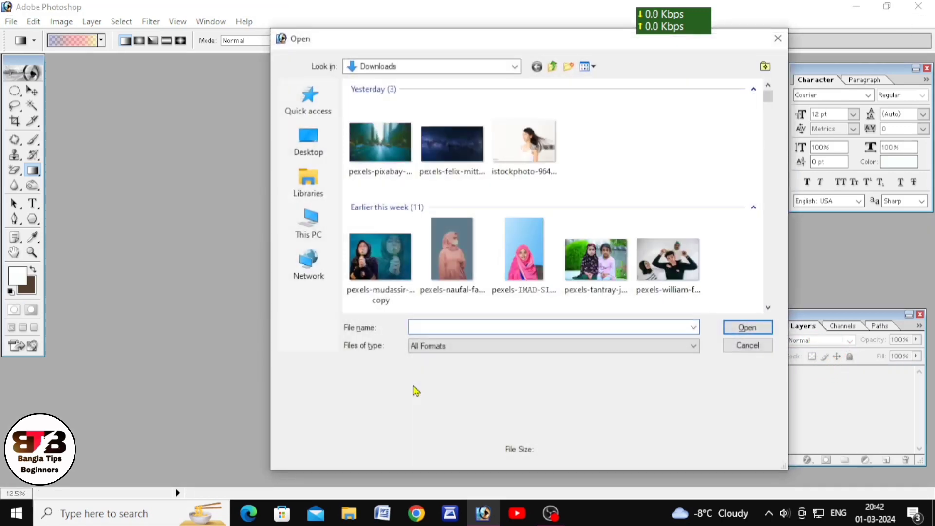
scroll(423, 231, "down", 3)
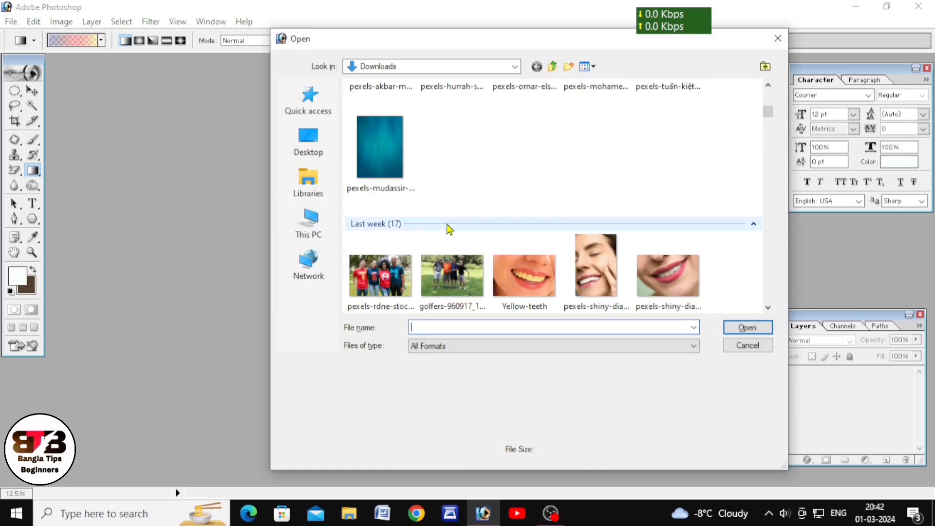
scroll(440, 226, "down", 3)
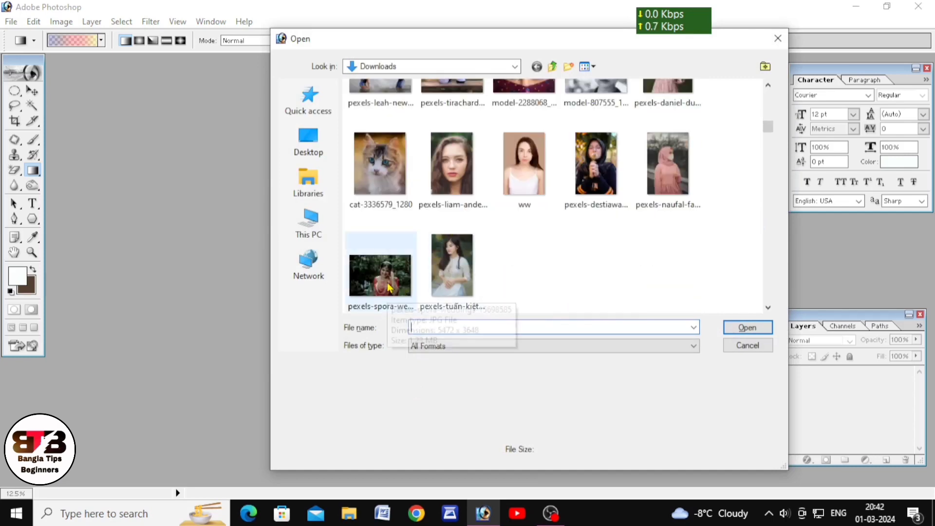
left_click(387, 303)
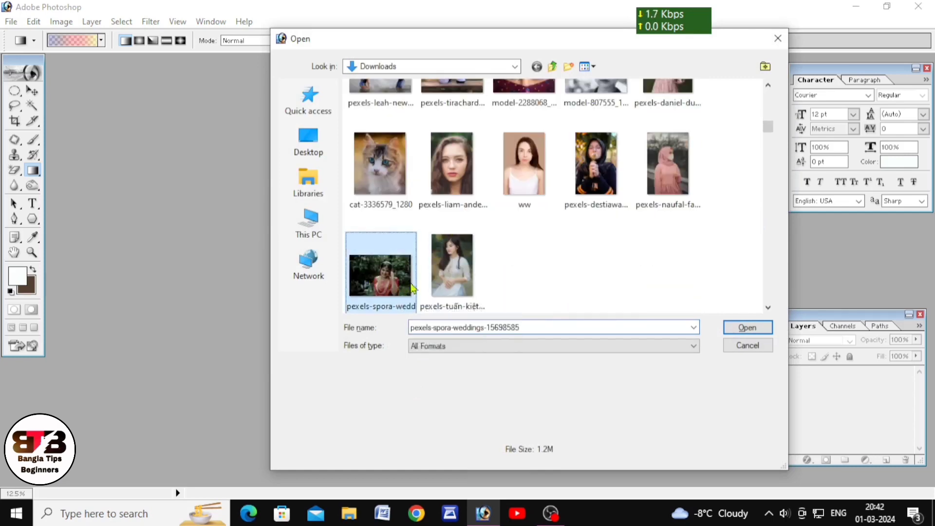
left_click(763, 329)
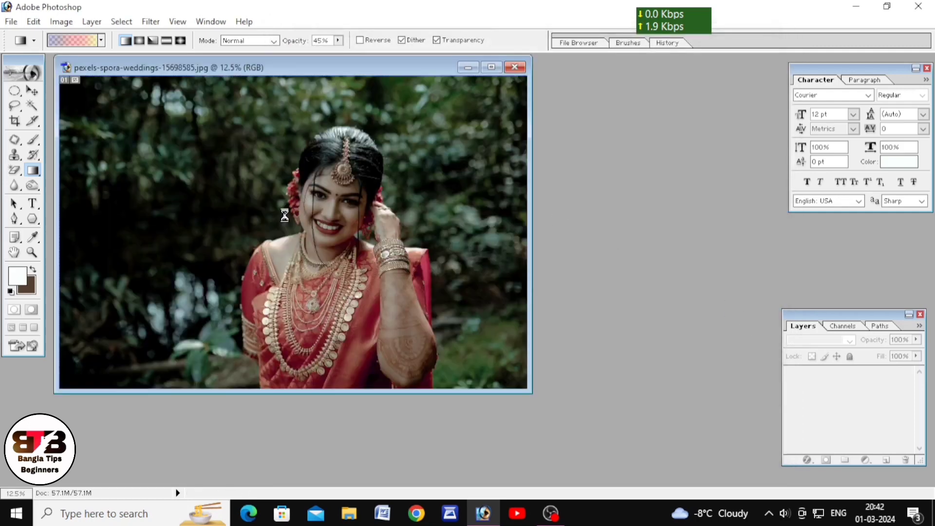
Step: Maximize the reopened photo and choose the Spectrum preset for the Gradient tool
left_click_drag(329, 71, 422, 110)
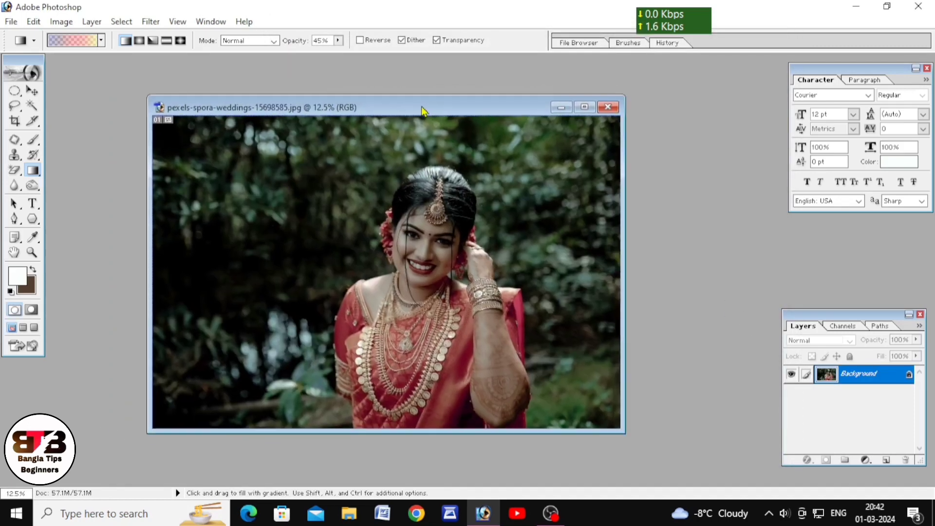
left_click(586, 108)
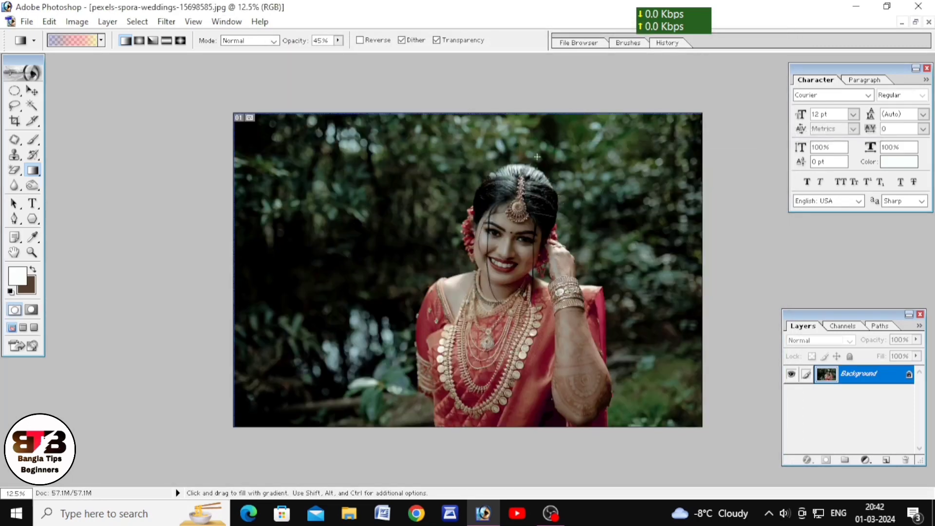
left_click(32, 172)
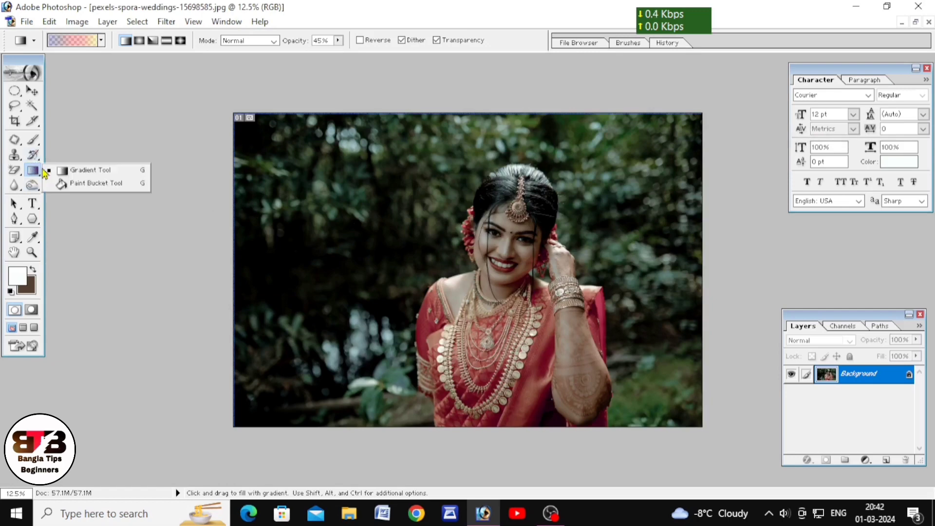
left_click(88, 171)
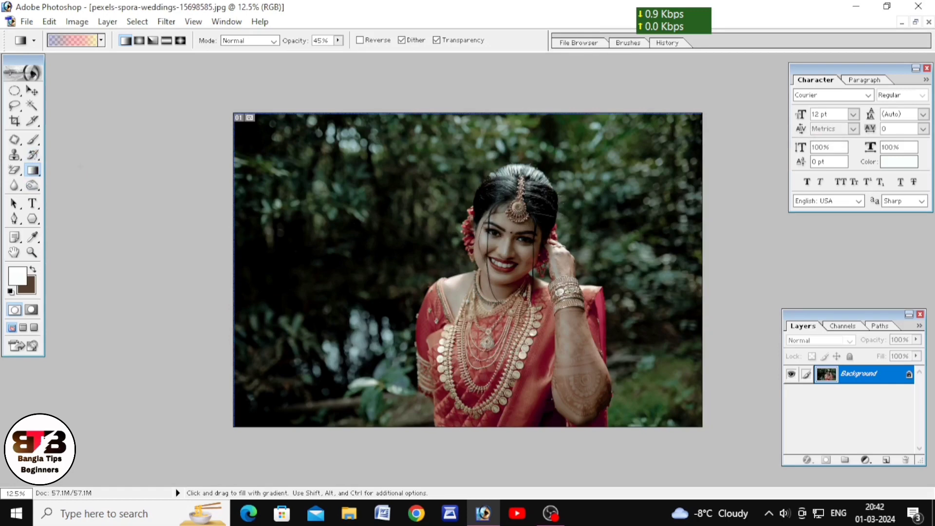
left_click(78, 41)
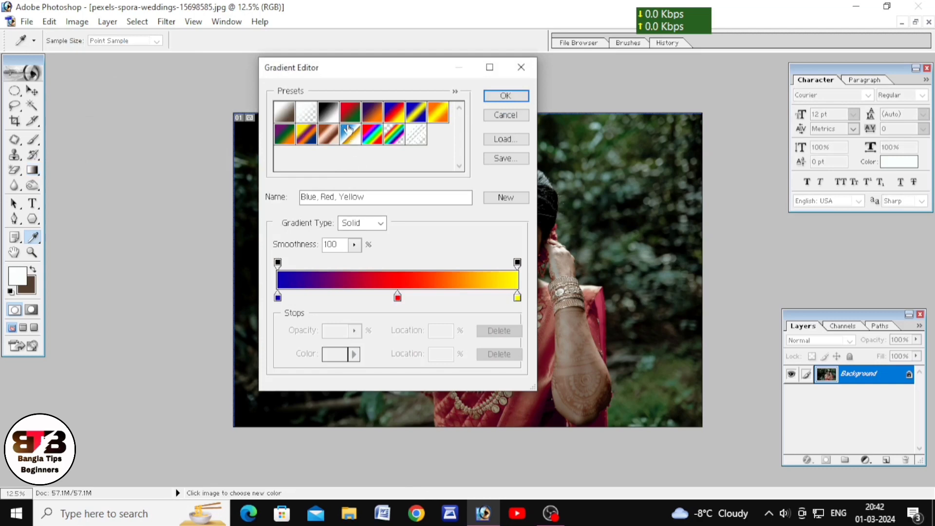
left_click(378, 138)
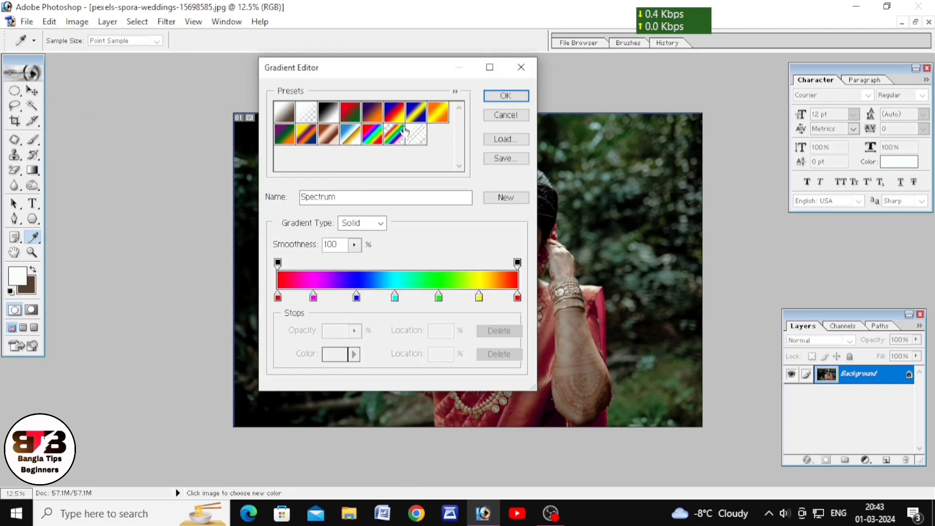
left_click(506, 96)
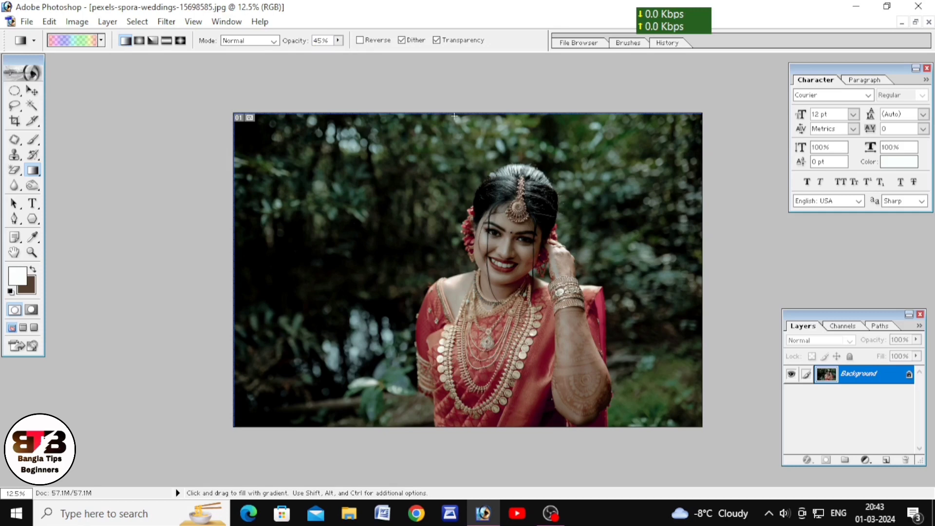
Step: Tint the photo with the Spectrum linear gradient at 45% opacity, running straight from its upper edge to its lower edge
left_click_drag(454, 116, 455, 432)
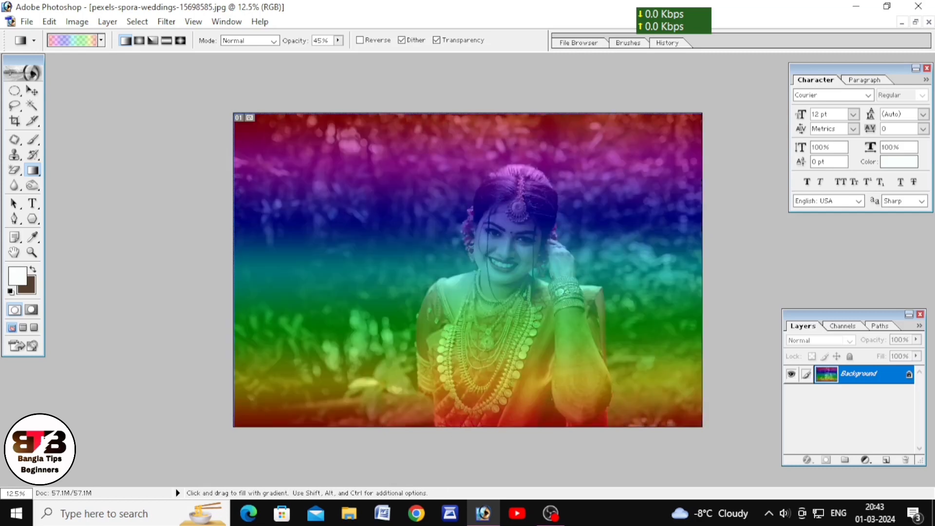
scroll(474, 259, "down", 3)
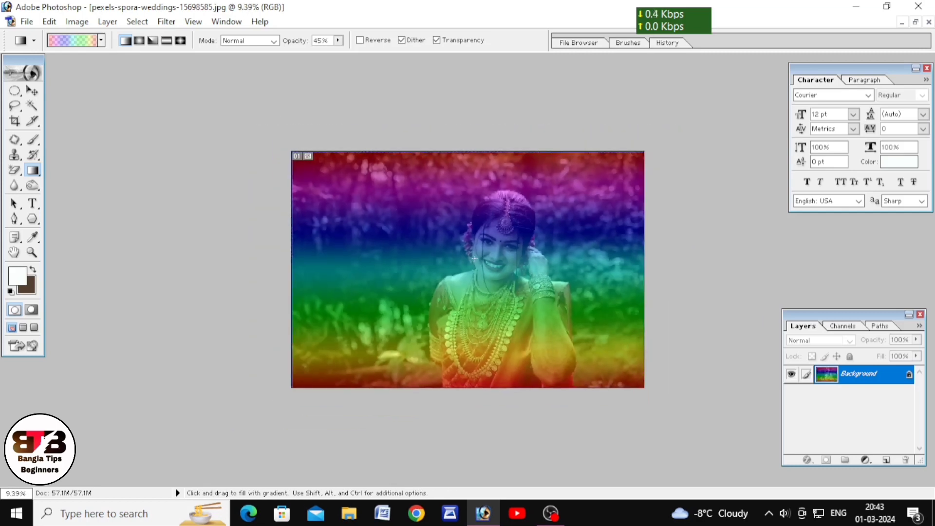
scroll(475, 259, "up", 2)
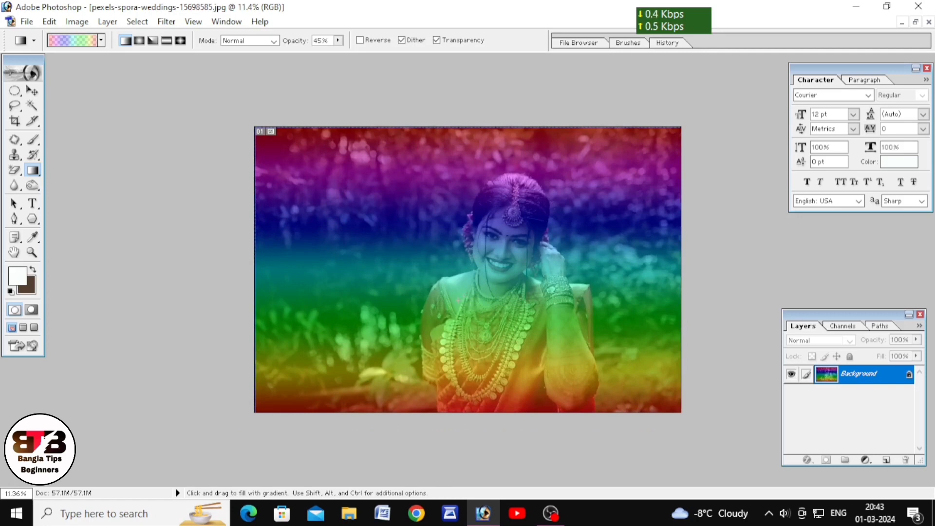